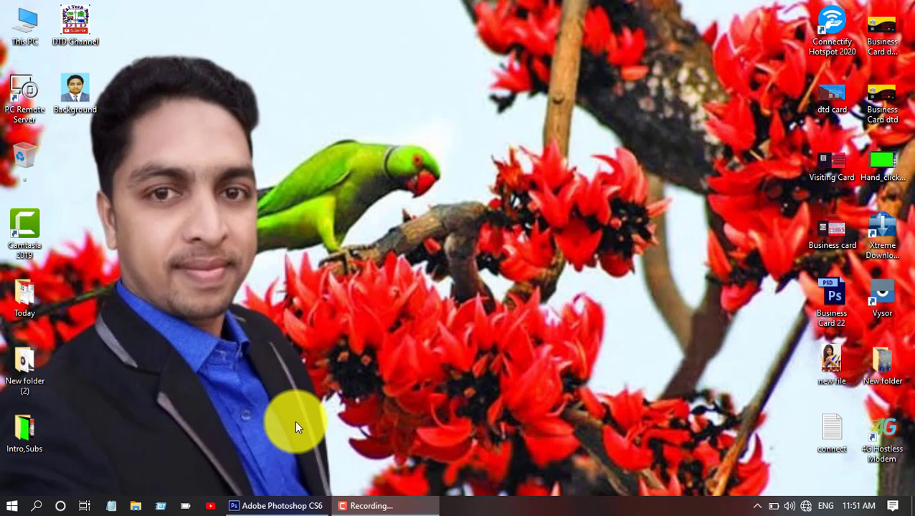
Step: Switch to Photoshop and open IMG_20170607_203057_592 copy.JPG and IMG_20170612_213941_540 copy.JPG together from the Pictures folder
click(279, 506)
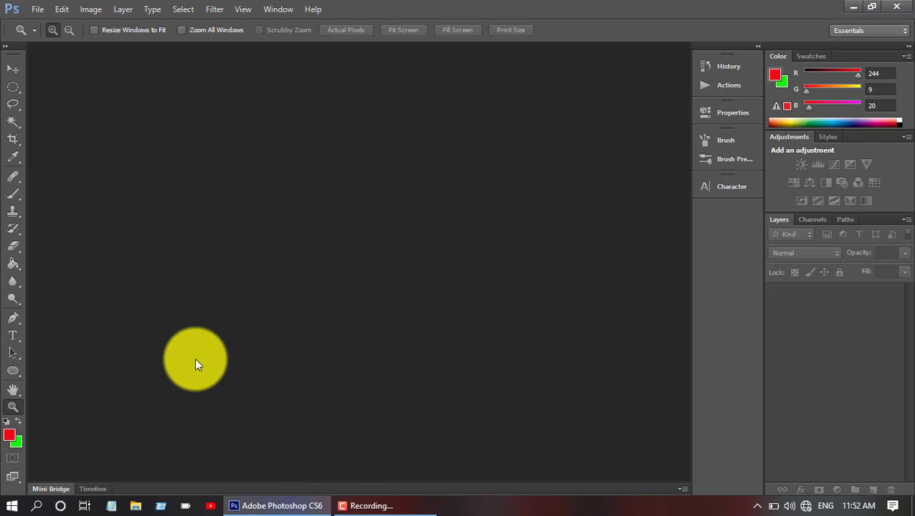
click(44, 9)
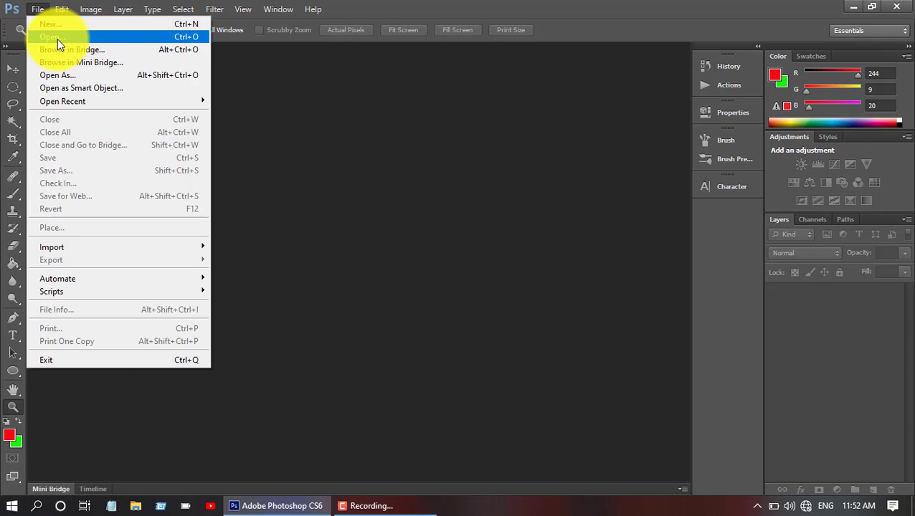
click(59, 39)
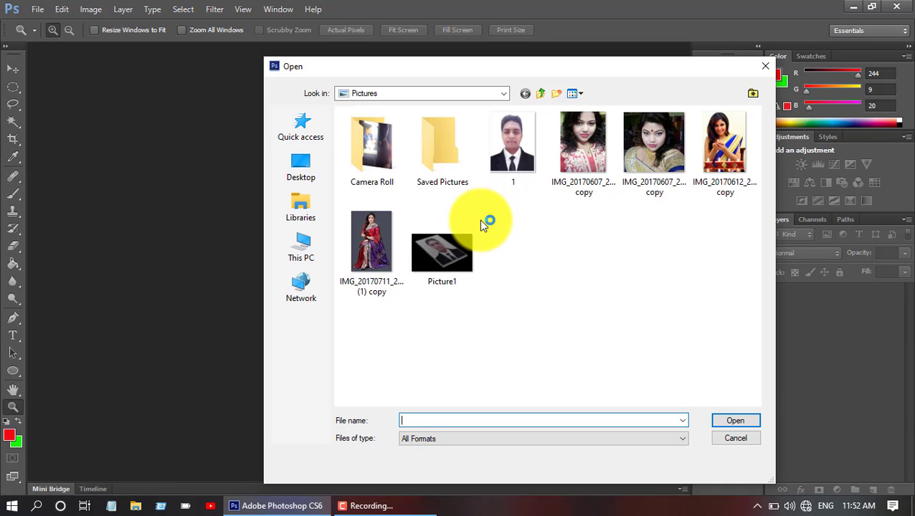
click(644, 146)
ctrl+click(705, 144)
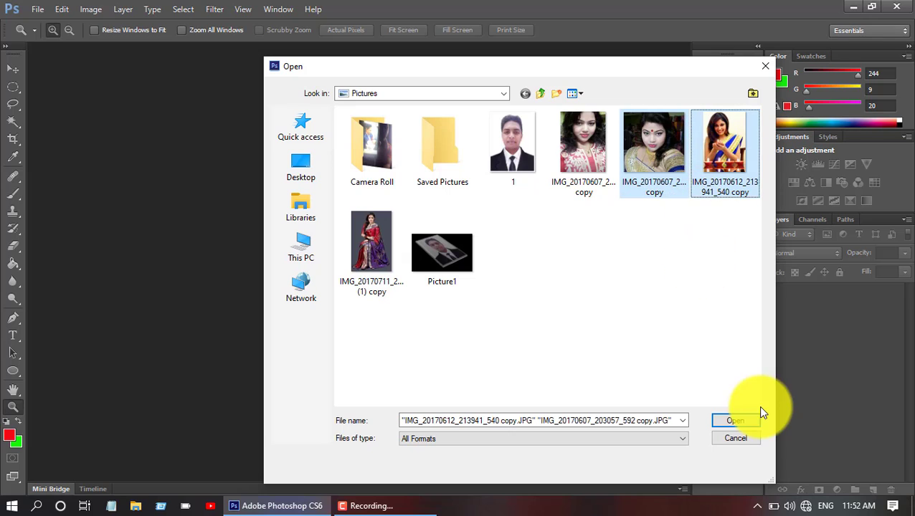
click(748, 421)
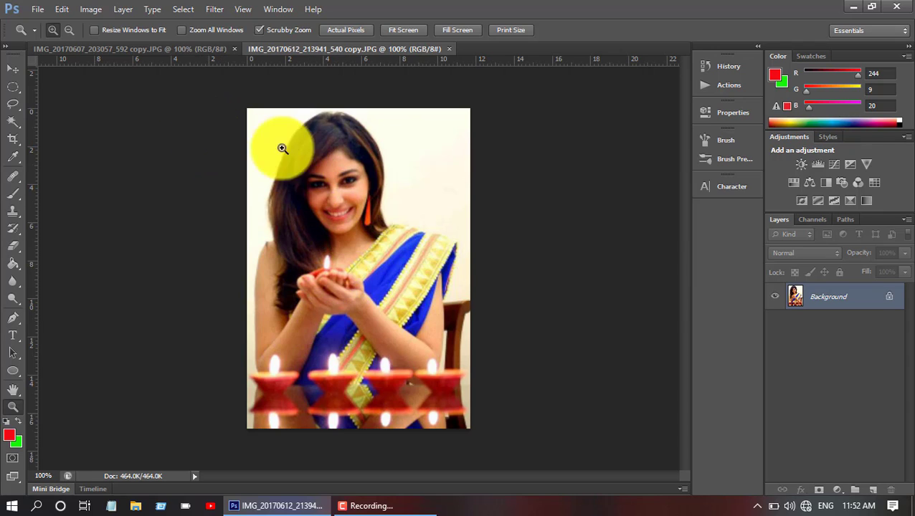
Step: Set the resolution of the candle photo IMG_20170612_213941_540 copy.JPG to 300 pixels/inch with resampling on
click(88, 10)
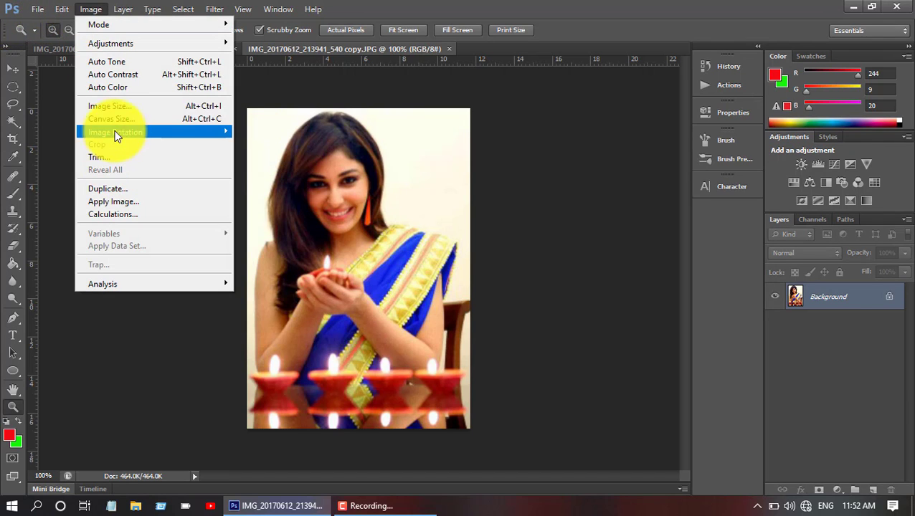
click(122, 106)
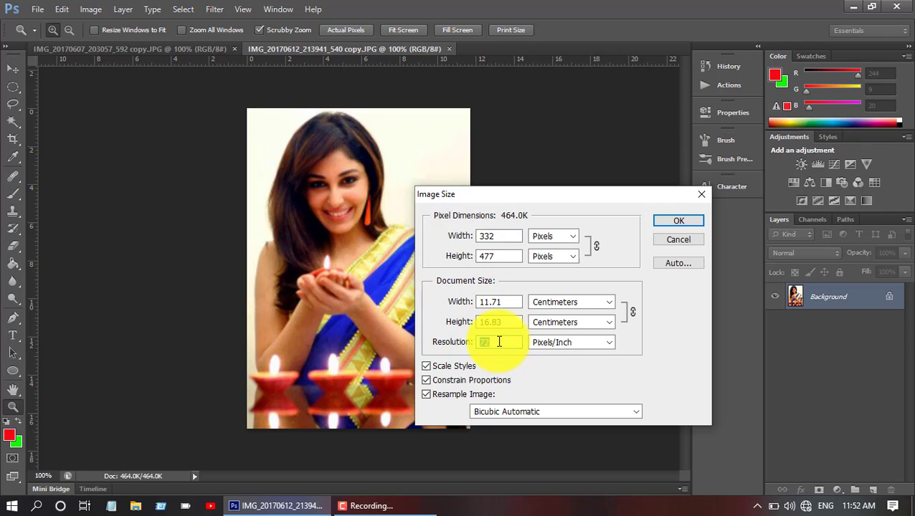
text(300)
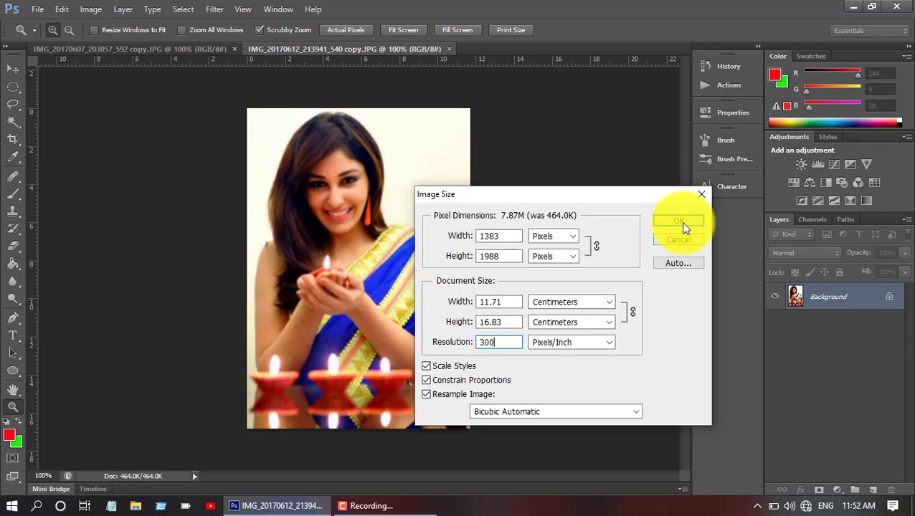
click(679, 222)
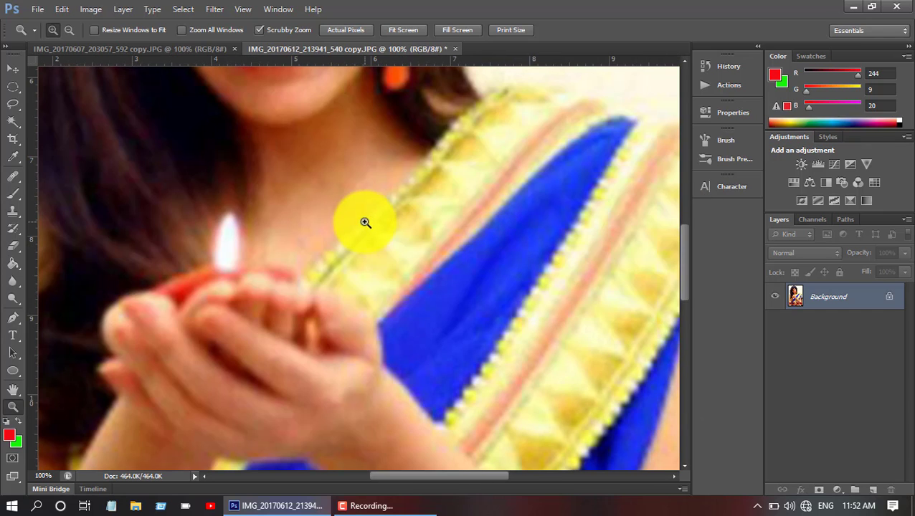
alt+click(365, 223)
alt+click(365, 222)
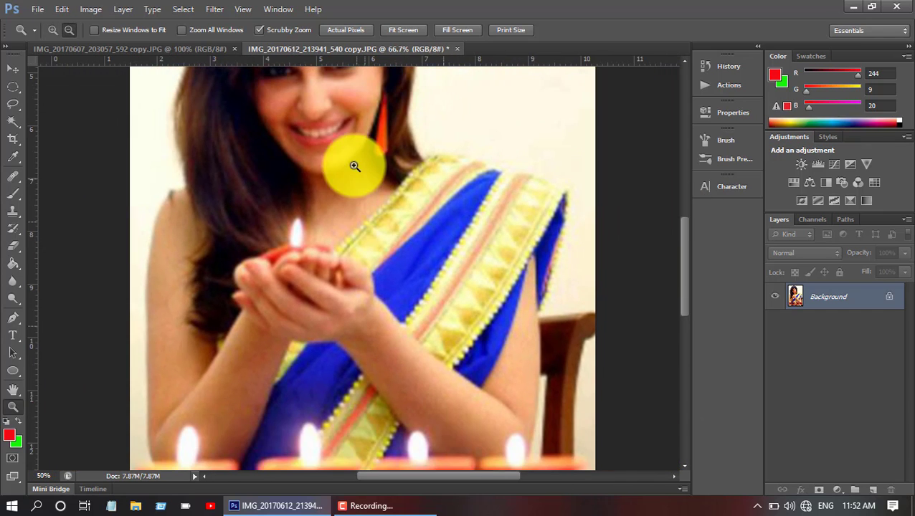
drag(346, 144, 364, 302)
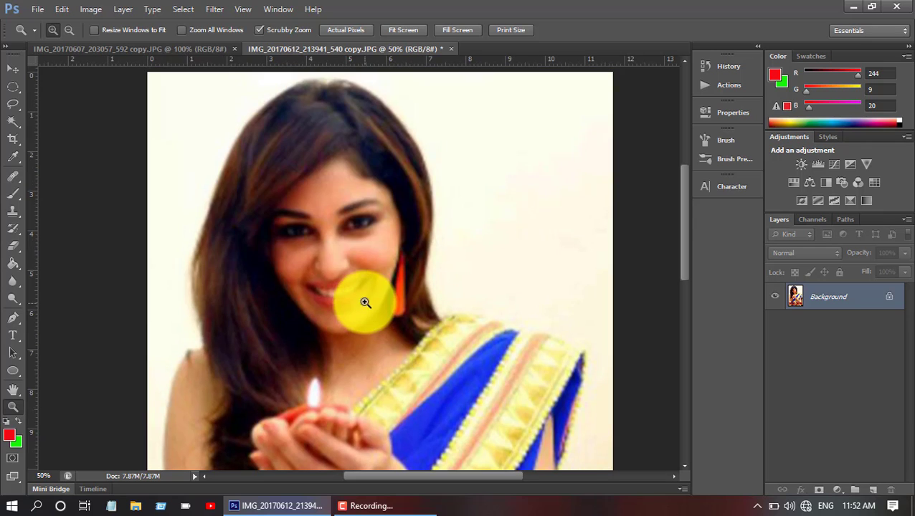
Step: Set the resolution of the close-up portrait IMG_20170607_203057_592 copy.JPG to 300 pixels/inch with resampling on
click(198, 52)
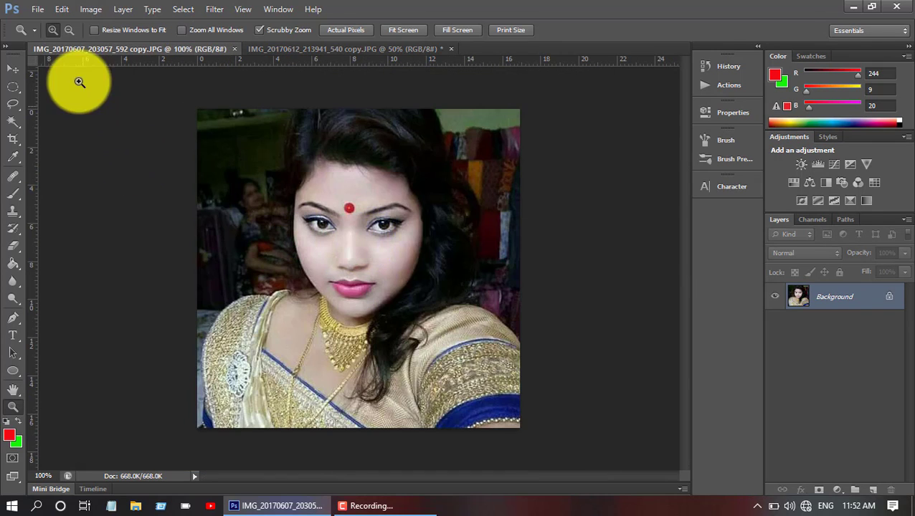
click(86, 11)
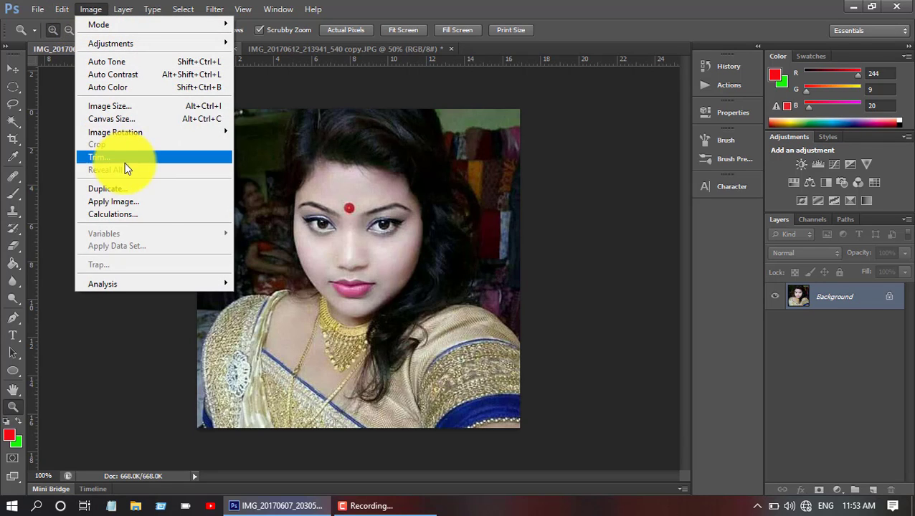
click(130, 105)
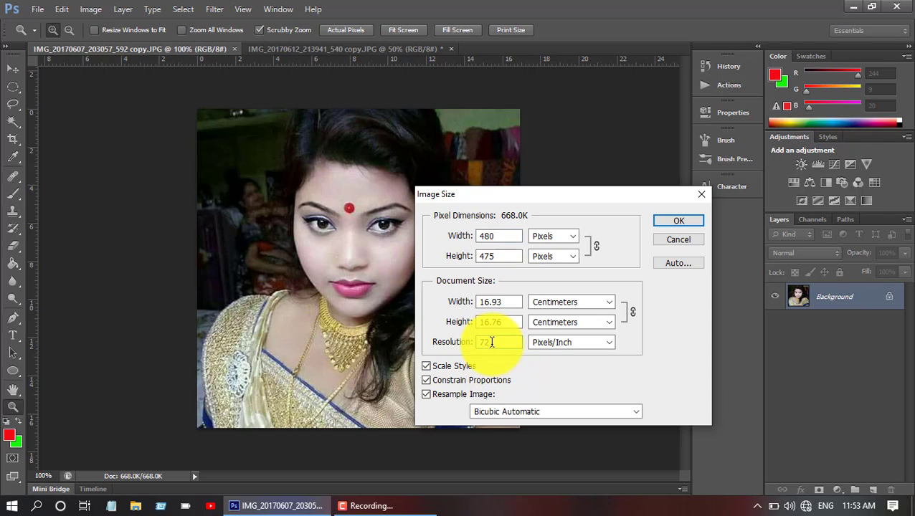
double_click(492, 342)
text(3)
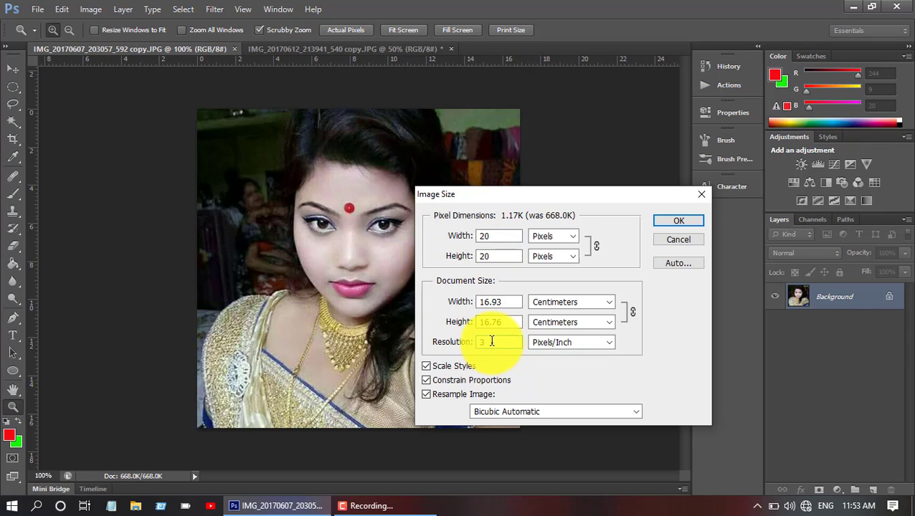
text(00)
click(676, 221)
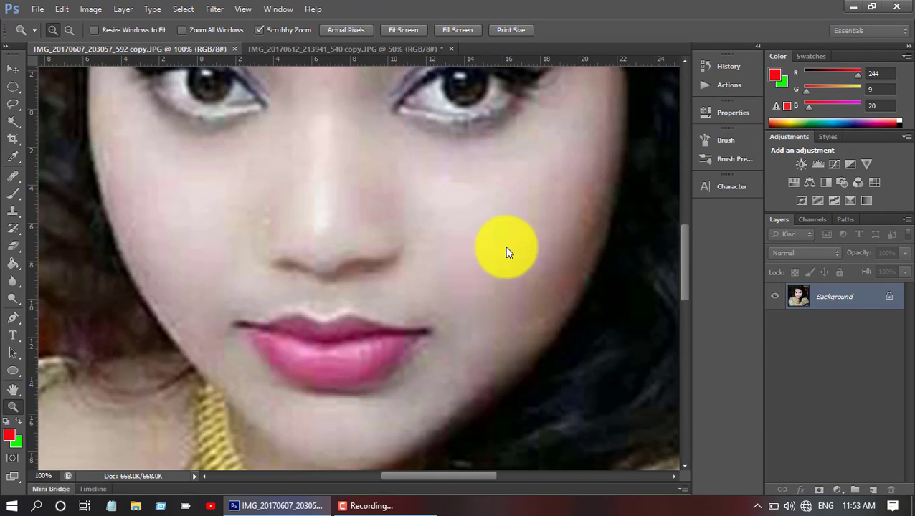
click(399, 218)
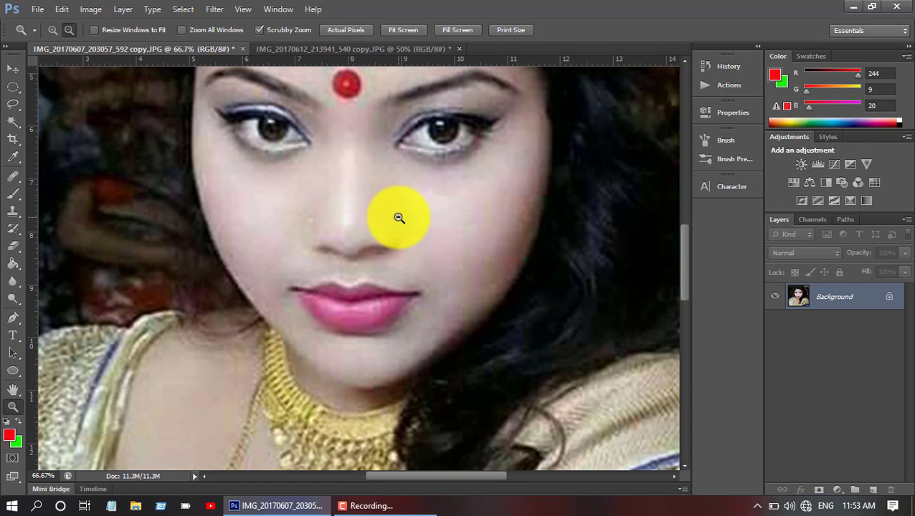
click(377, 174)
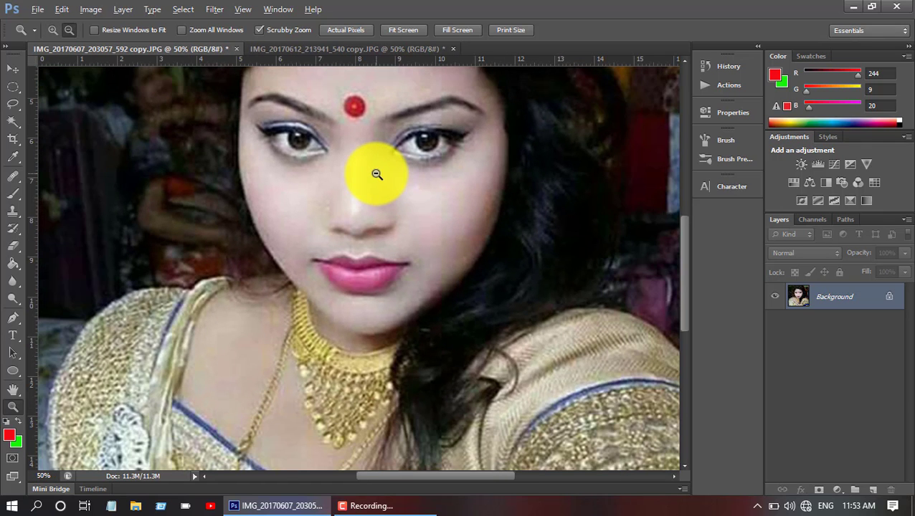
click(377, 174)
scroll(374, 249, up, 3)
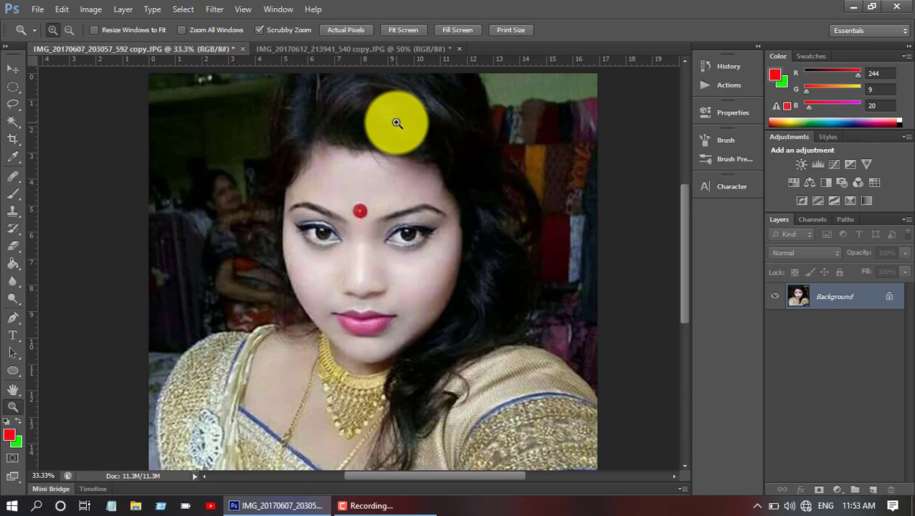
Step: Select the woman's face in the close-up portrait with the Lasso tool, from mid-forehead to chin, using 0 px feather
click(291, 48)
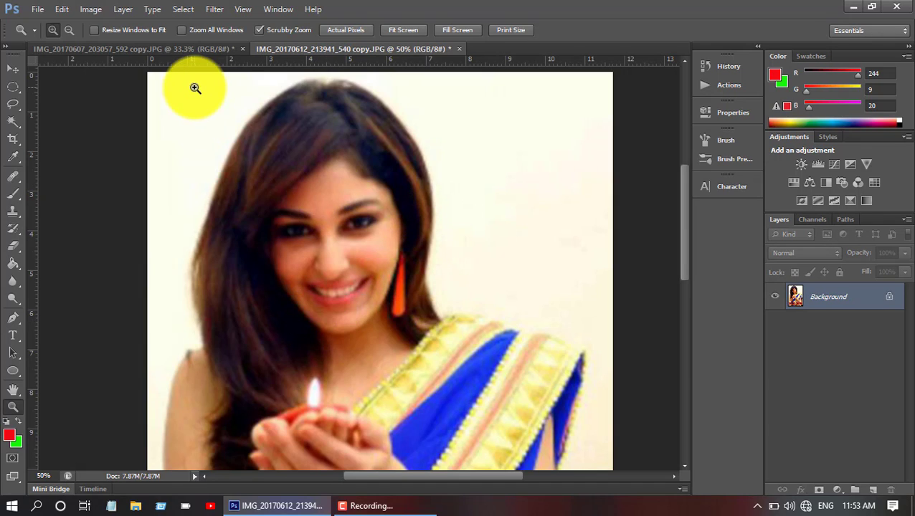
click(202, 50)
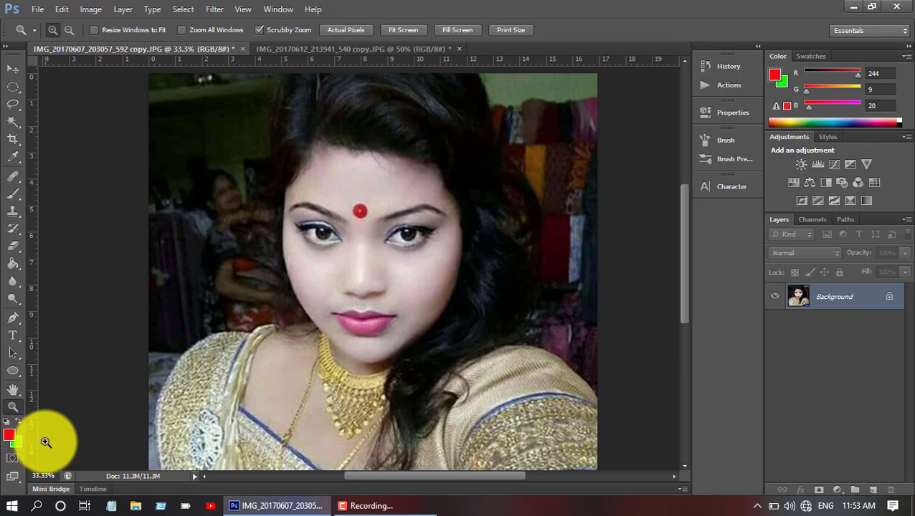
click(16, 108)
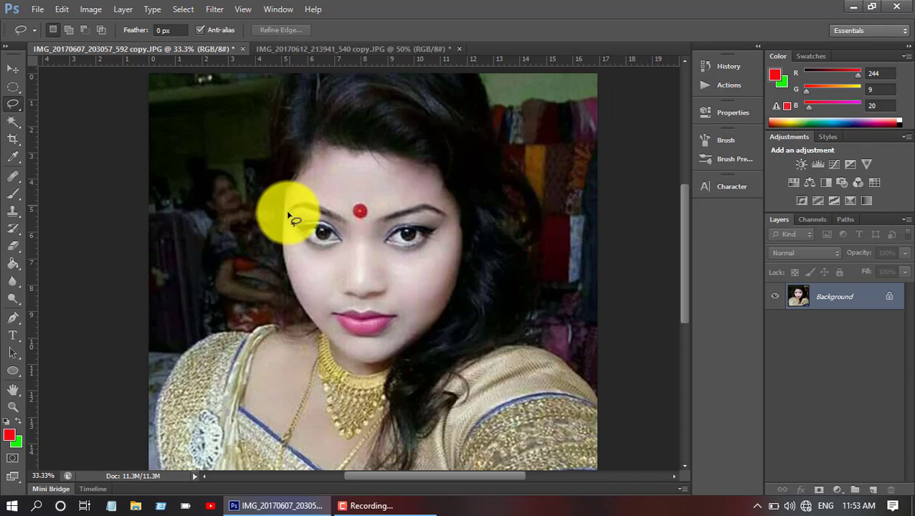
mouse_move(287, 229)
mouse_down()
mouse_move(305, 303)
mouse_move(347, 349)
mouse_move(370, 357)
mouse_move(433, 312)
mouse_move(459, 234)
mouse_move(449, 201)
mouse_move(435, 193)
mouse_move(390, 178)
mouse_move(340, 177)
mouse_move(289, 199)
mouse_move(311, 249)
mouse_up()
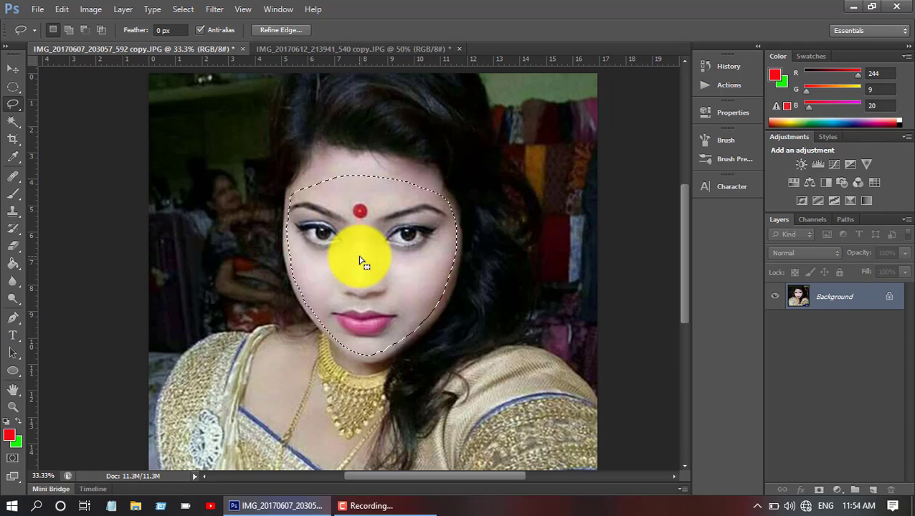
Step: Copy the selected face, paste it into the candle photo as a new layer, and shift it slightly left with the Move tool
click(340, 49)
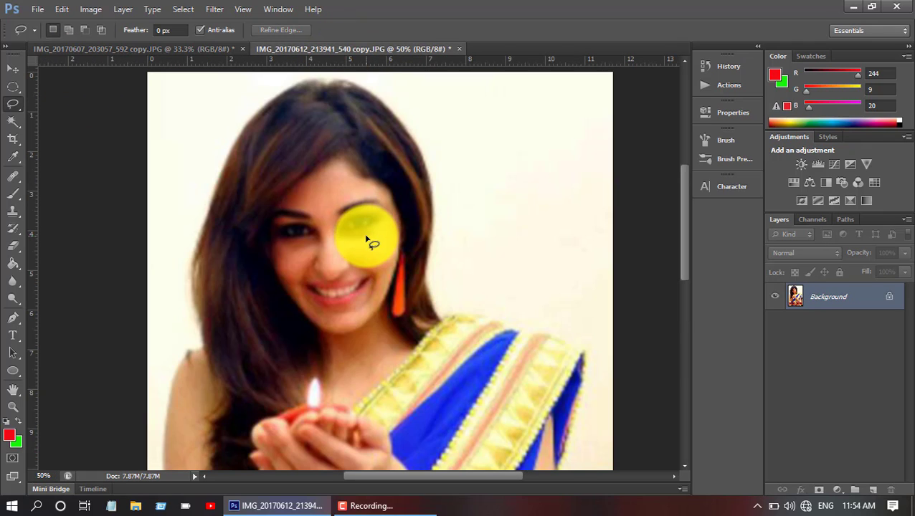
key(ctrl+v)
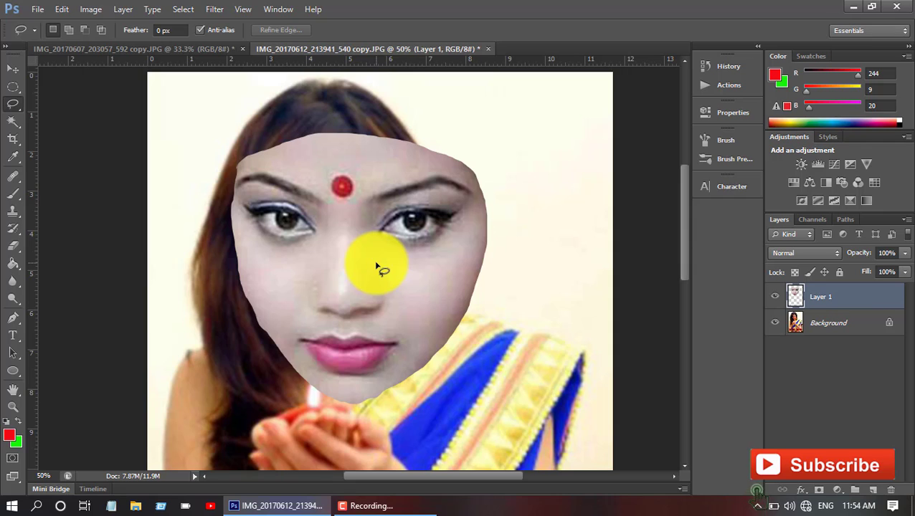
click(13, 72)
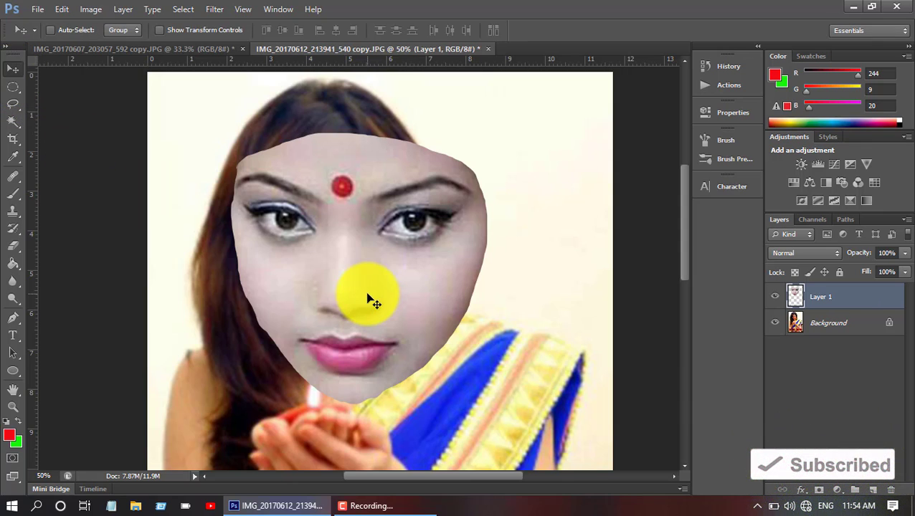
mouse_move(370, 302)
mouse_down()
mouse_move(361, 279)
mouse_move(360, 298)
mouse_up()
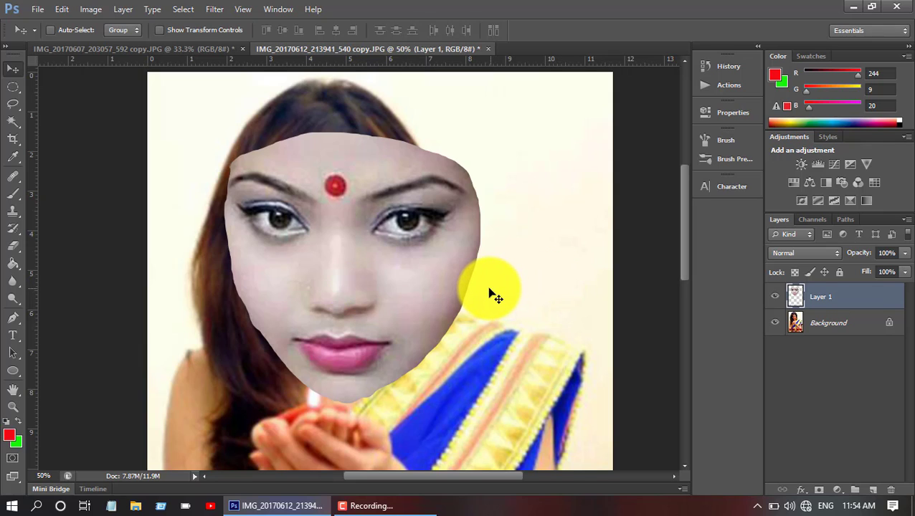
Step: Free-transform the pasted face to about 48.6% width and 54.9% height, place it over the woman's face and rotate it about -3.8°
key(ctrl+t)
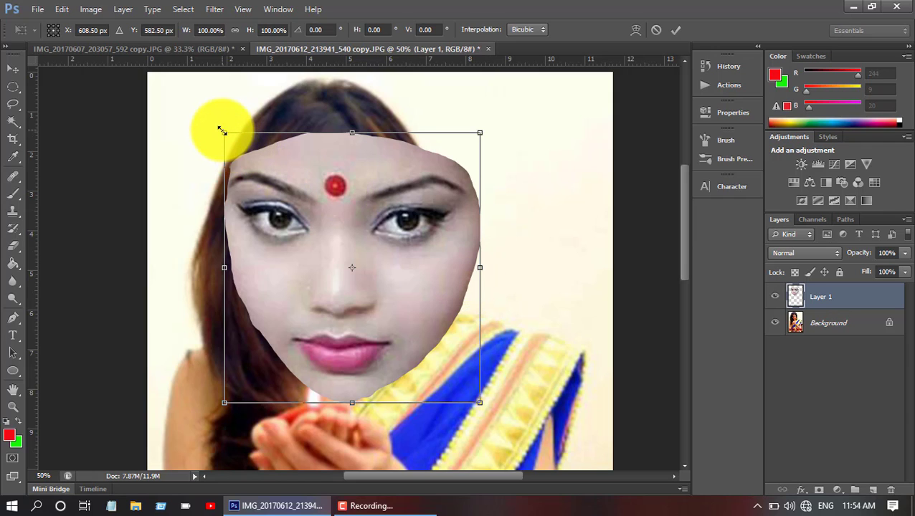
drag(221, 129, 352, 253)
drag(380, 280, 364, 261)
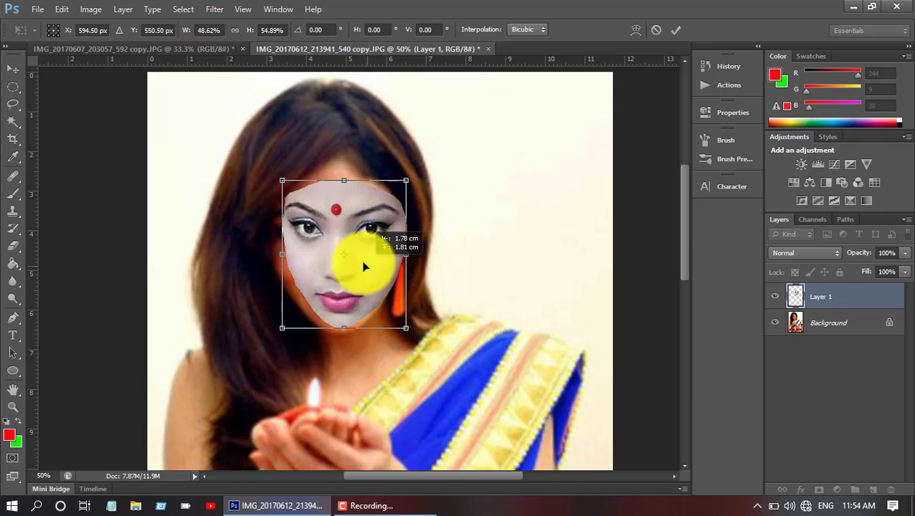
mouse_move(435, 183)
mouse_down()
mouse_move(431, 170)
mouse_move(433, 178)
mouse_up()
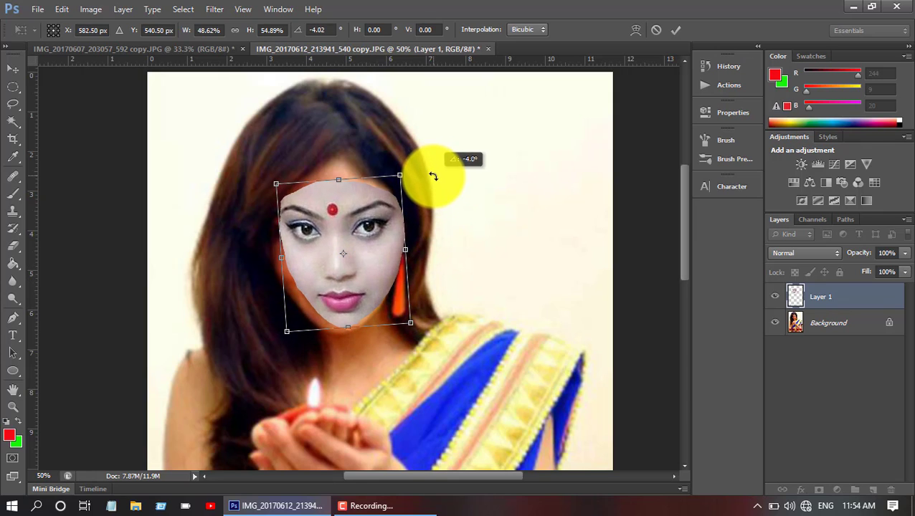
Step: Lower the pasted face's opacity to 40% and refine its transform to about 46.6% width, 52.2% height and -6.2° rotation, aligned with the woman's features
click(907, 254)
drag(906, 267, 864, 267)
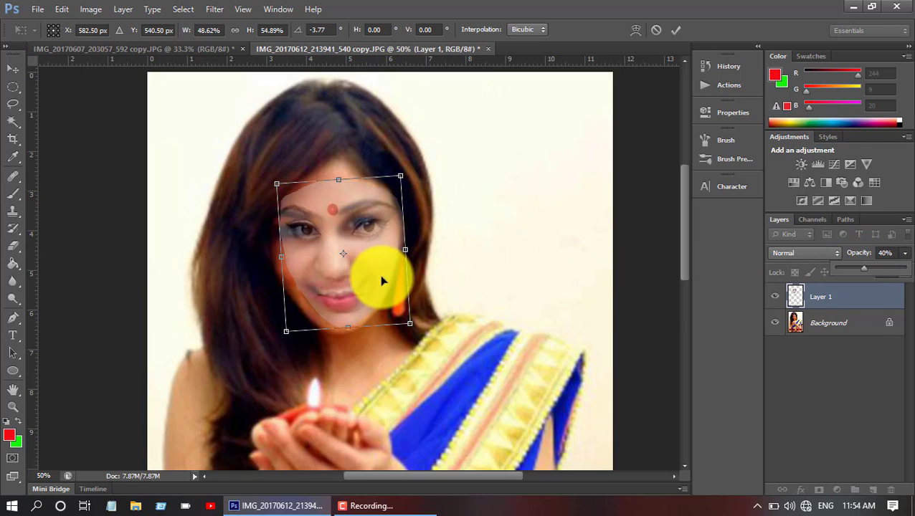
drag(362, 271, 356, 267)
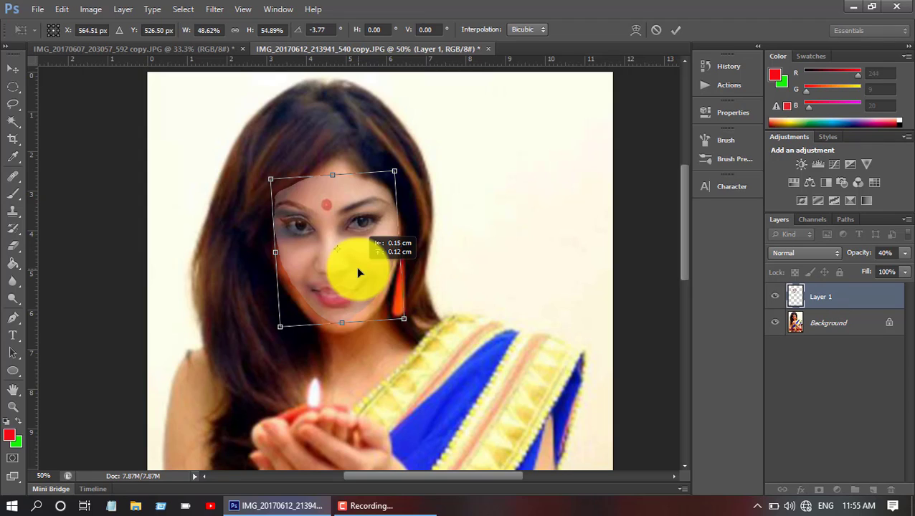
mouse_move(356, 266)
mouse_down()
mouse_move(394, 256)
mouse_move(372, 270)
mouse_up()
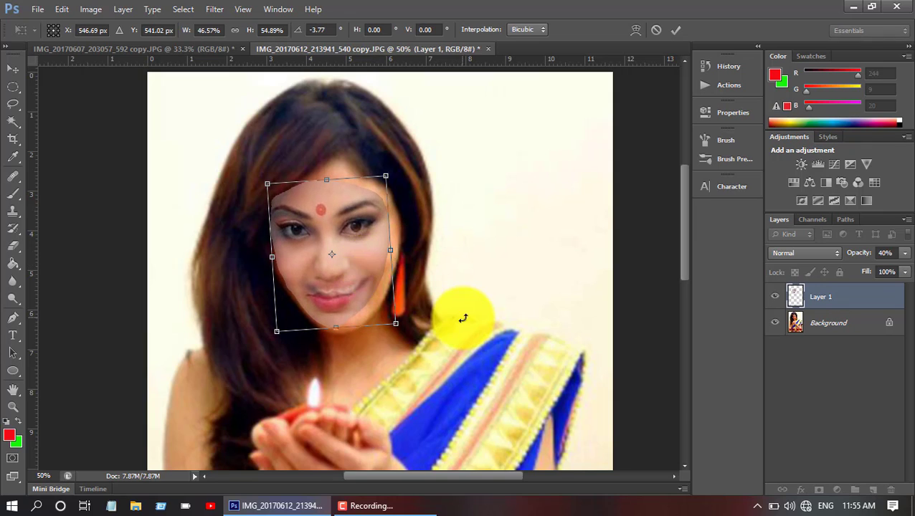
drag(464, 327, 467, 321)
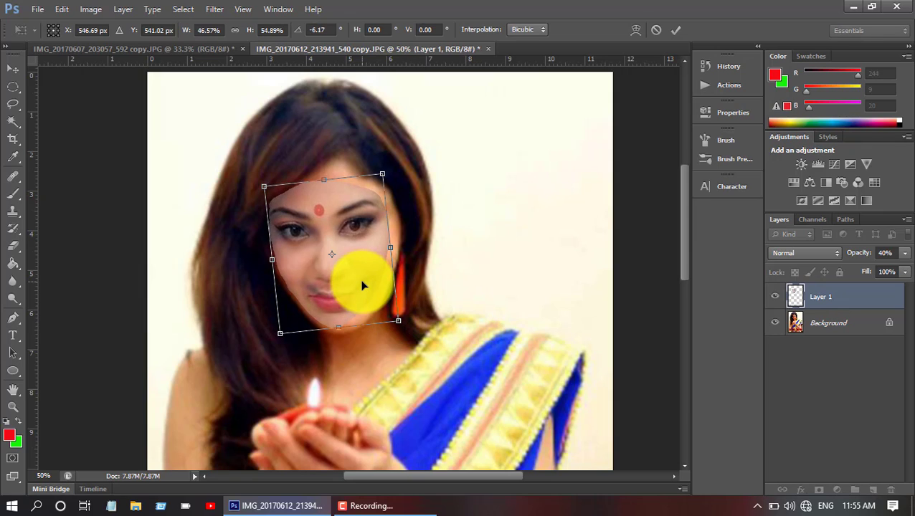
drag(363, 282, 367, 287)
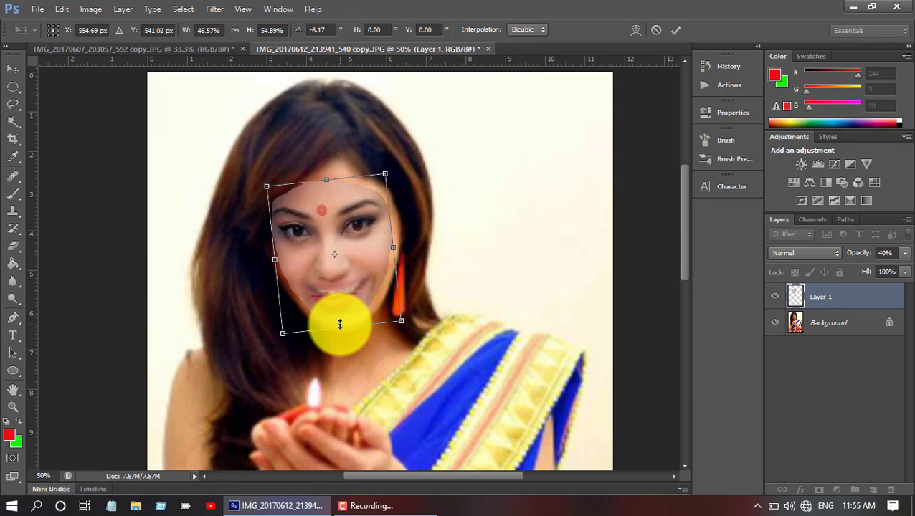
drag(340, 325, 341, 318)
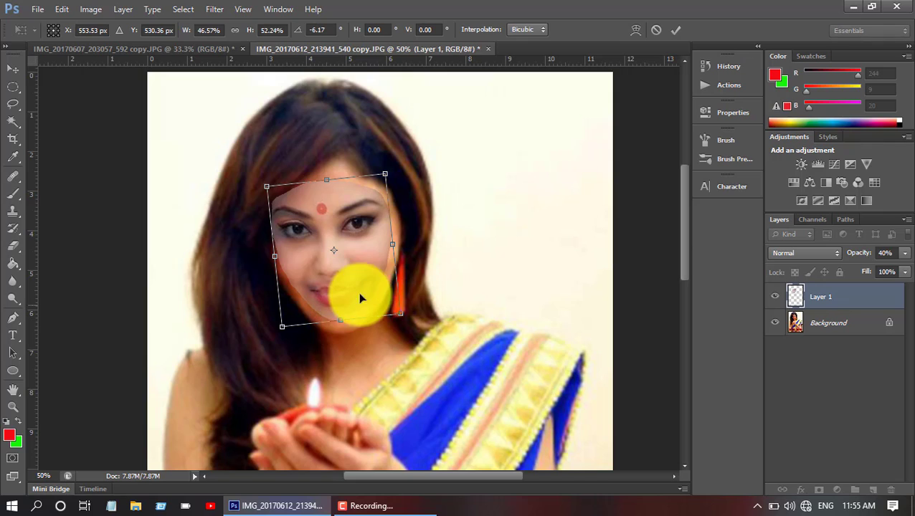
Step: Warp the pasted face slightly, pulling the upper corners down and the lower sides and corners outward to fit the face shape, and apply the transform
right_click(364, 287)
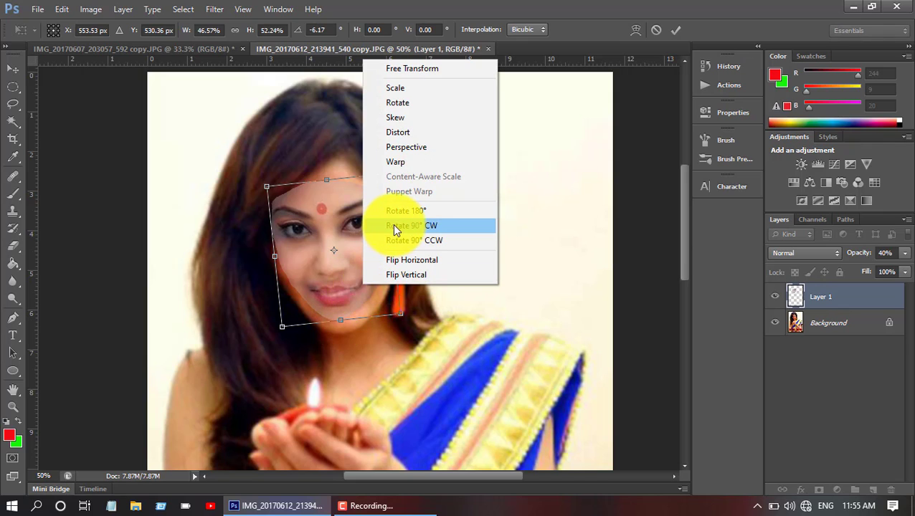
click(413, 166)
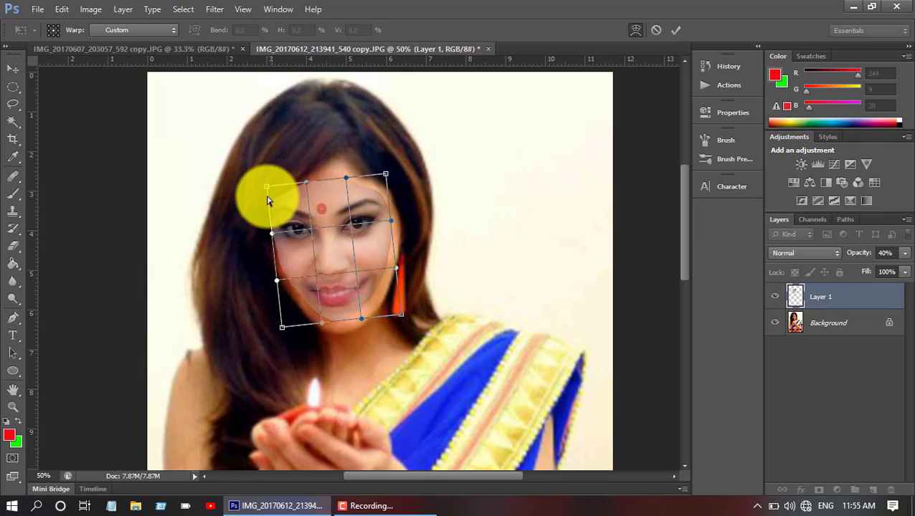
drag(266, 190, 269, 194)
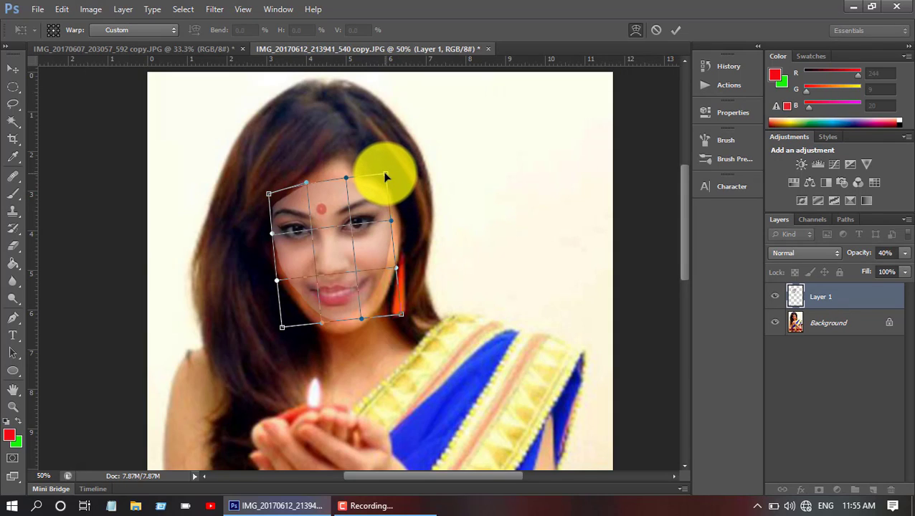
drag(385, 180, 385, 177)
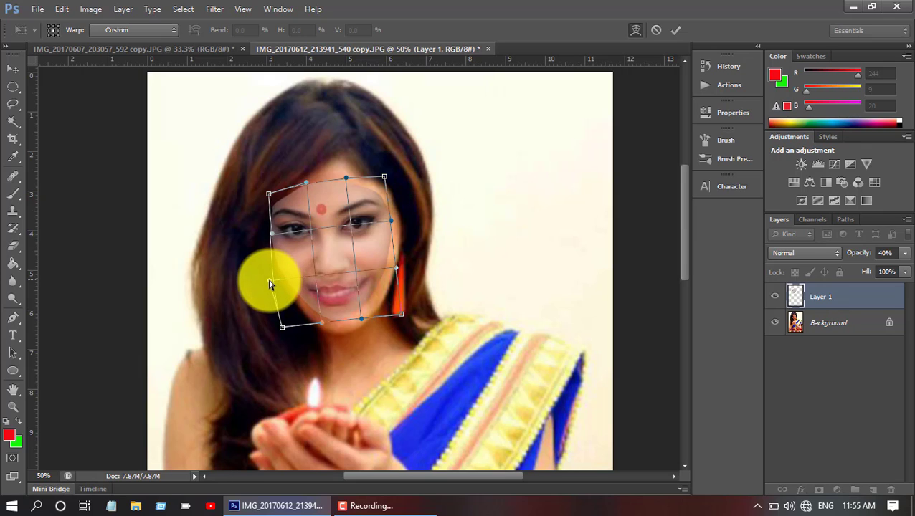
drag(269, 285, 267, 282)
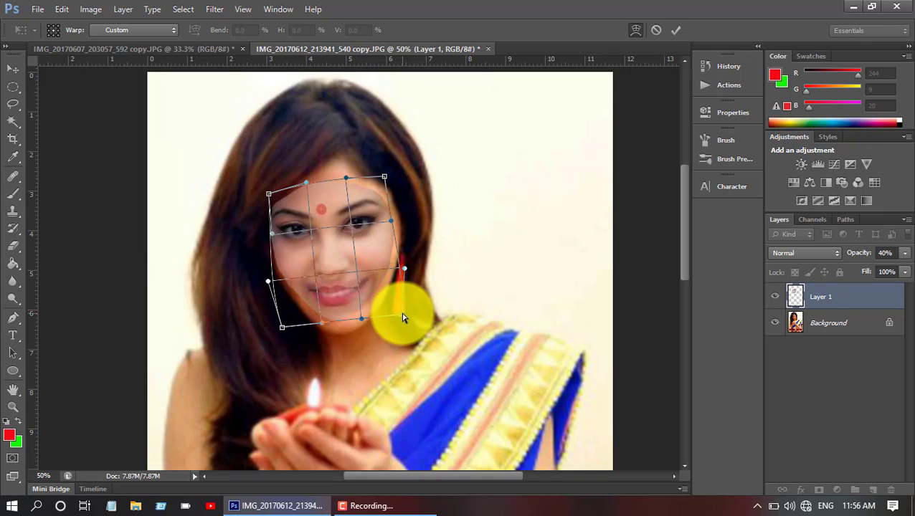
drag(403, 318, 279, 321)
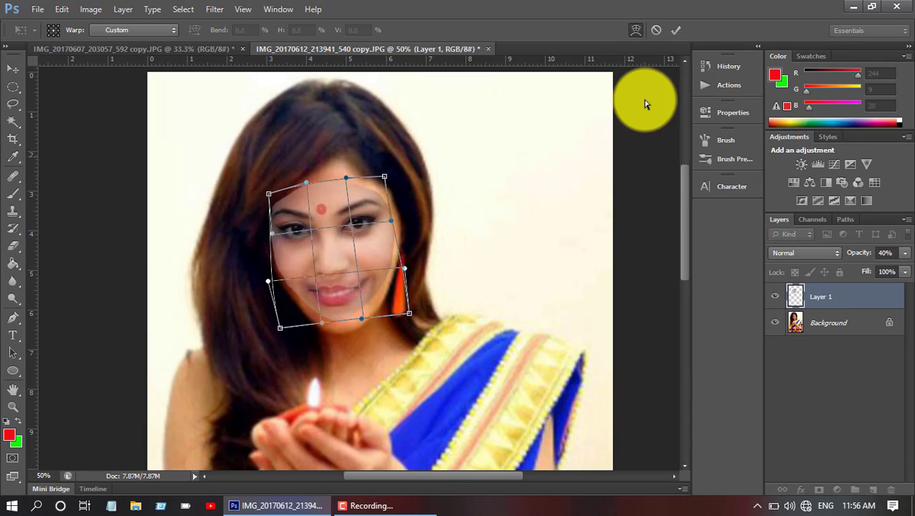
click(677, 30)
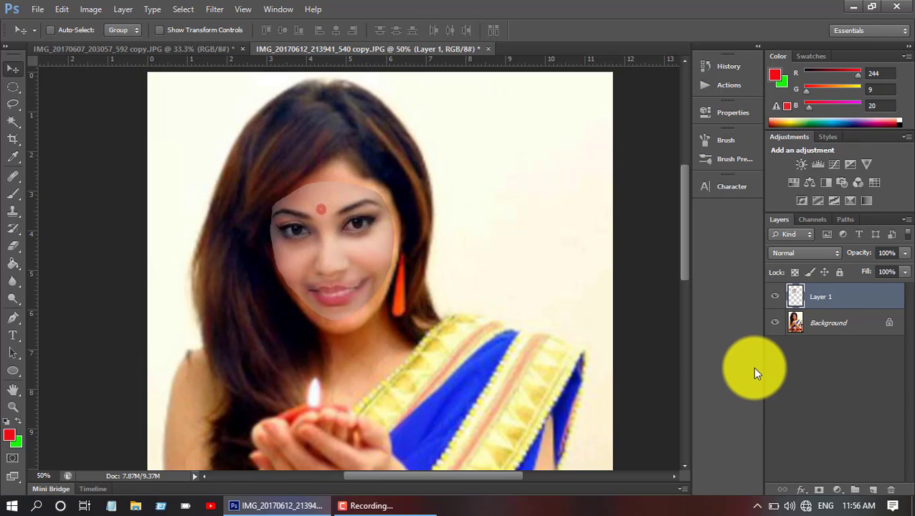
Step: Duplicate the Background layer and load the outline of the pasted face on Layer 1 as a selection
click(825, 328)
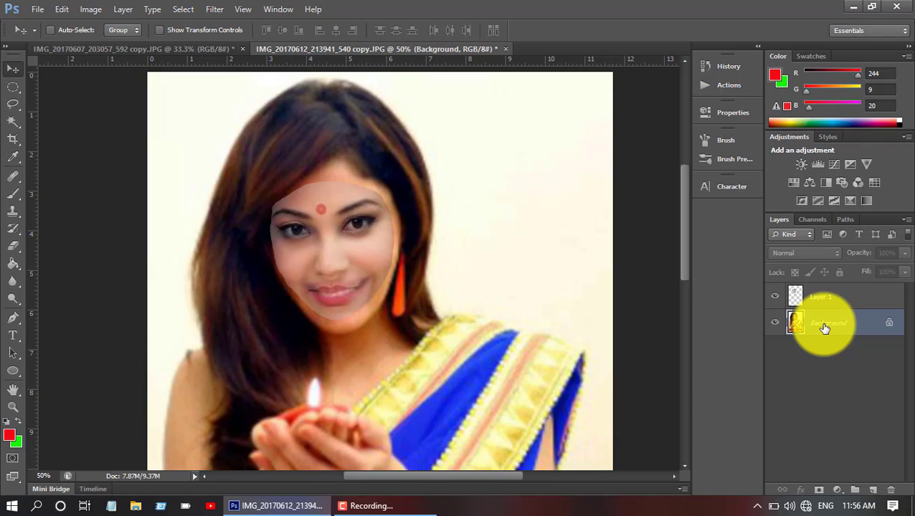
key(ctrl+j)
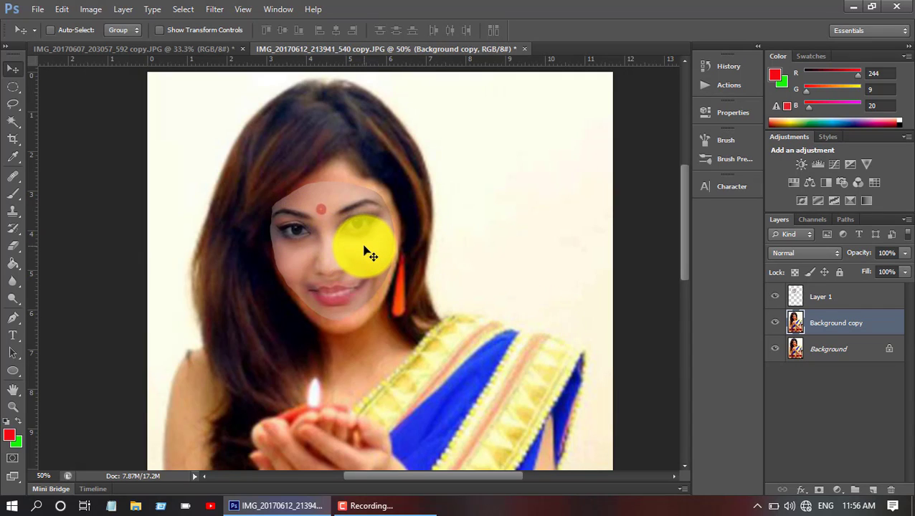
click(839, 304)
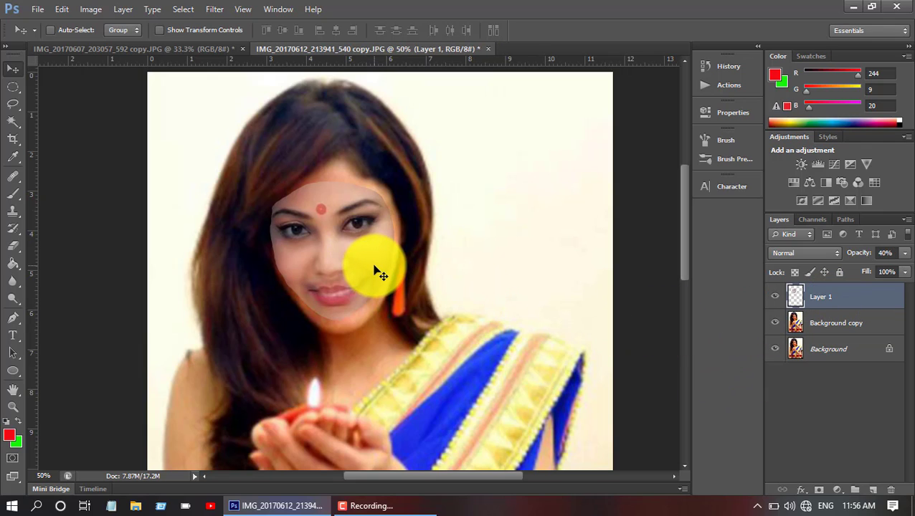
ctrl+click(796, 302)
double_click(797, 302)
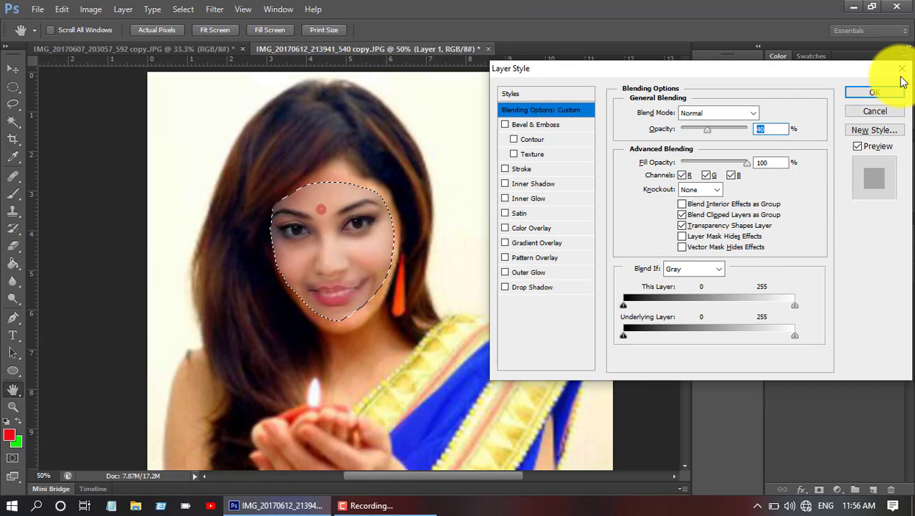
click(878, 91)
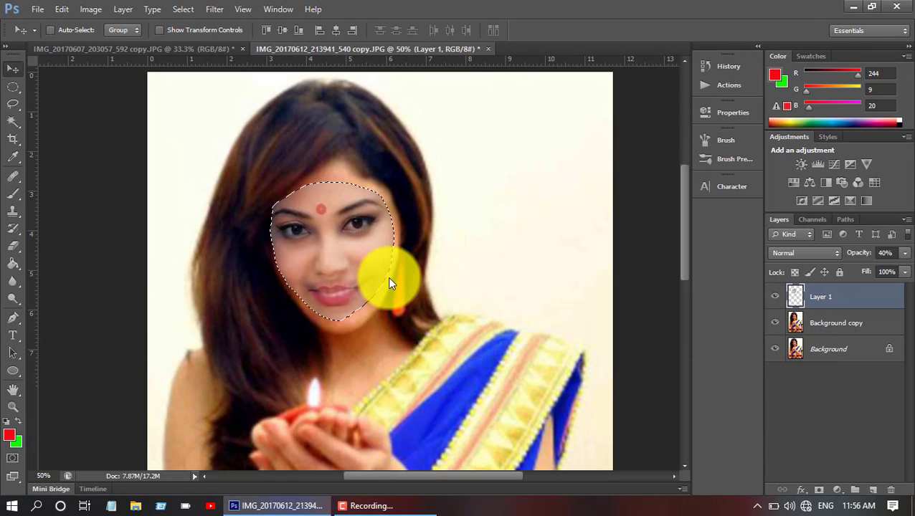
Step: Hide the original Background layer and raise Layer 1's opacity to 100%
click(775, 349)
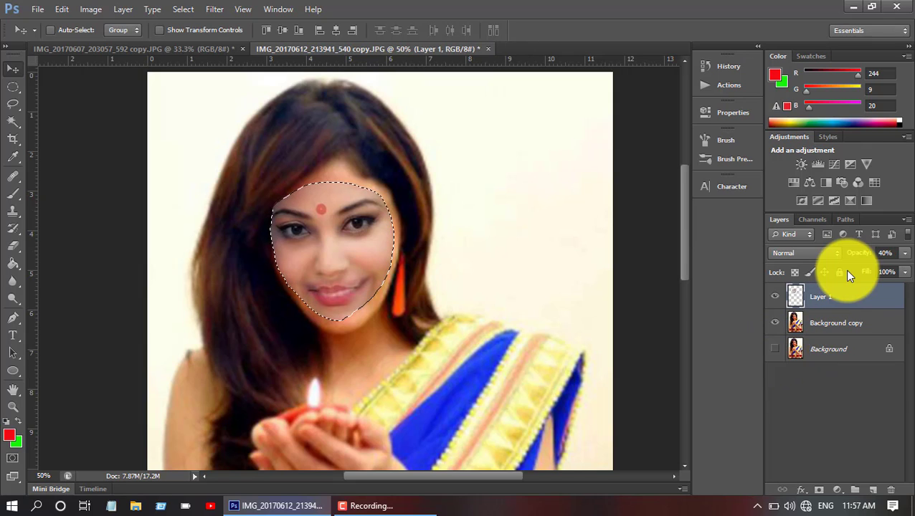
click(905, 254)
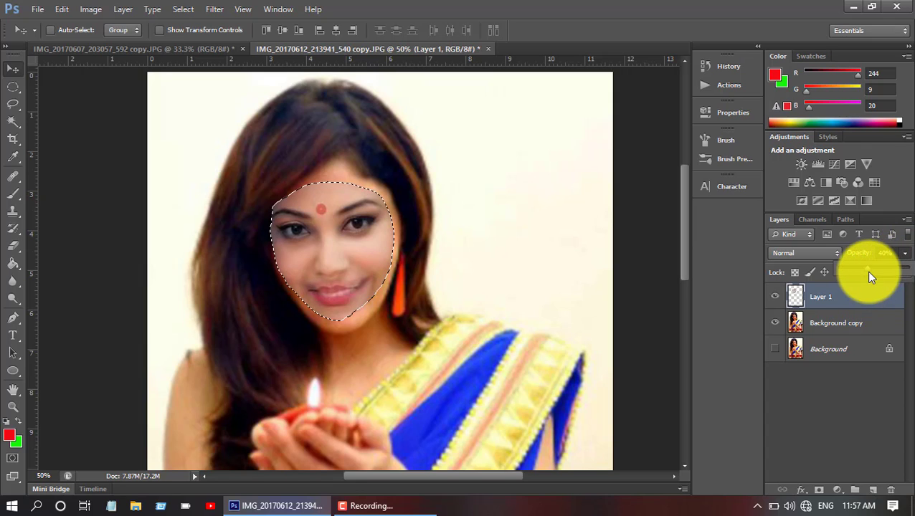
drag(866, 268, 908, 276)
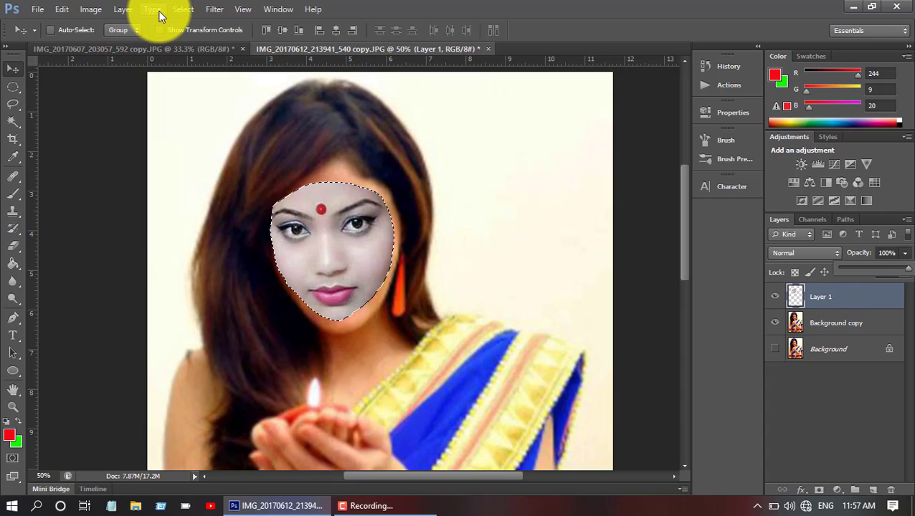
Step: Contract the face selection slightly inside the pasted face's edge
click(182, 11)
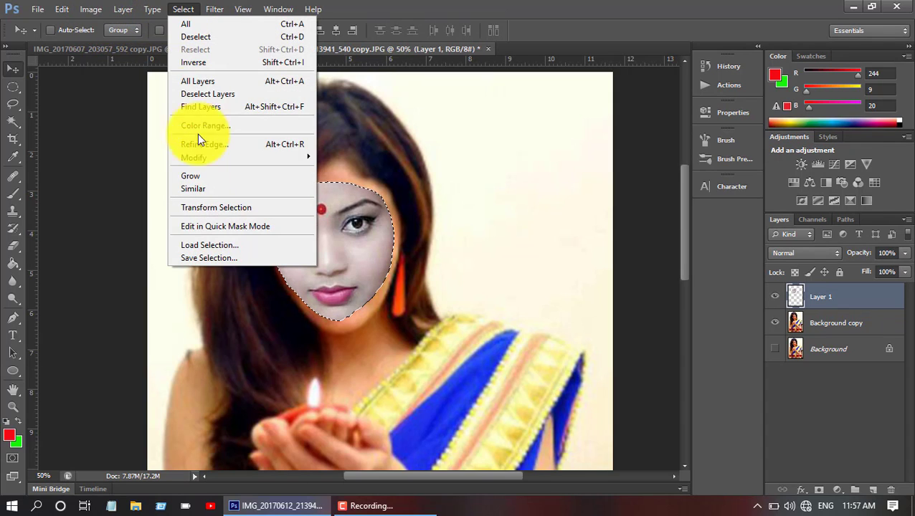
mouse_move(209, 157)
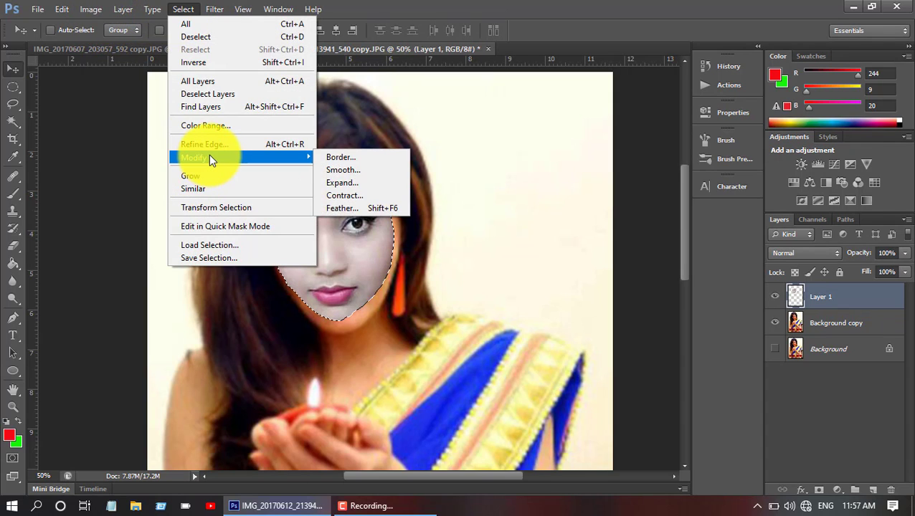
click(348, 196)
click(531, 175)
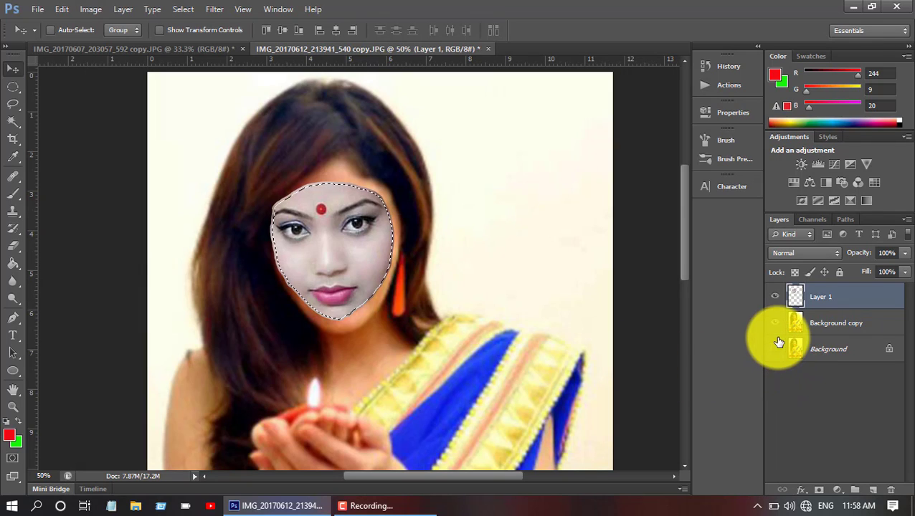
Step: Delete the selected face area from the Background copy layer with Layer 1 and Background hidden, and show Layer 1 again
click(777, 300)
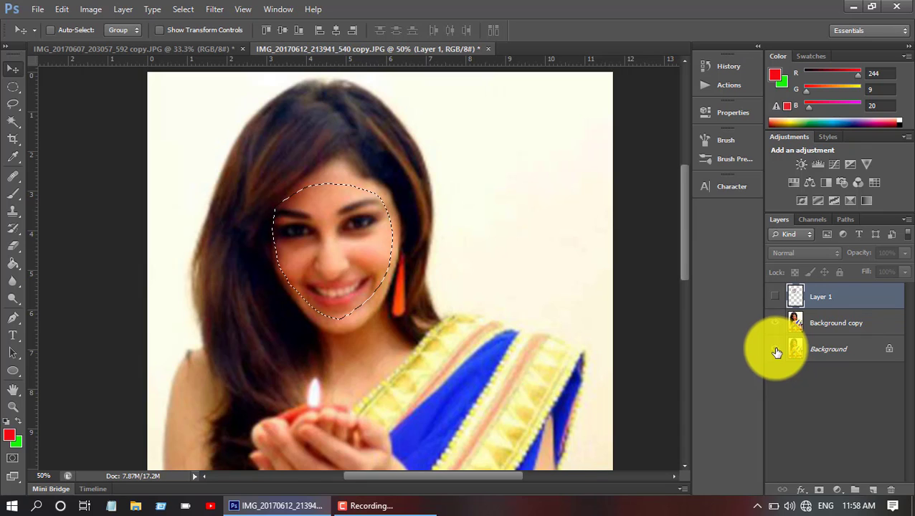
click(812, 328)
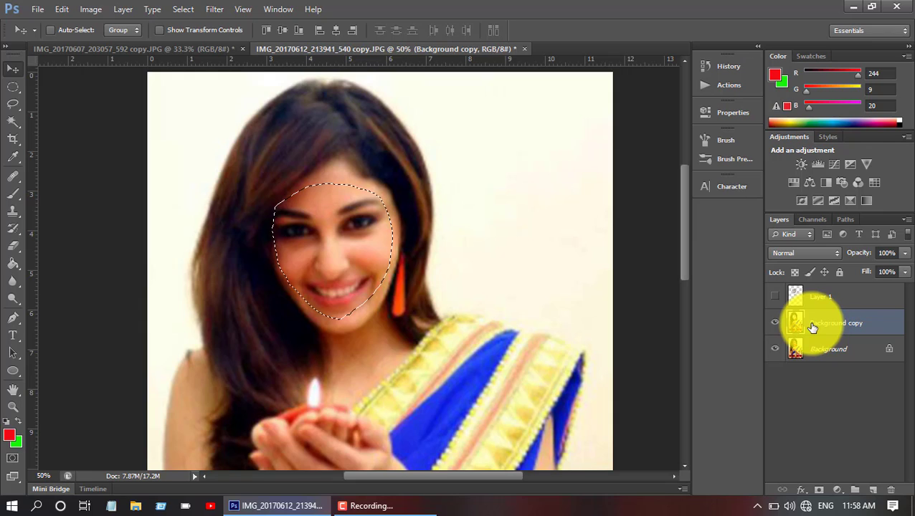
click(775, 349)
key(Delete)
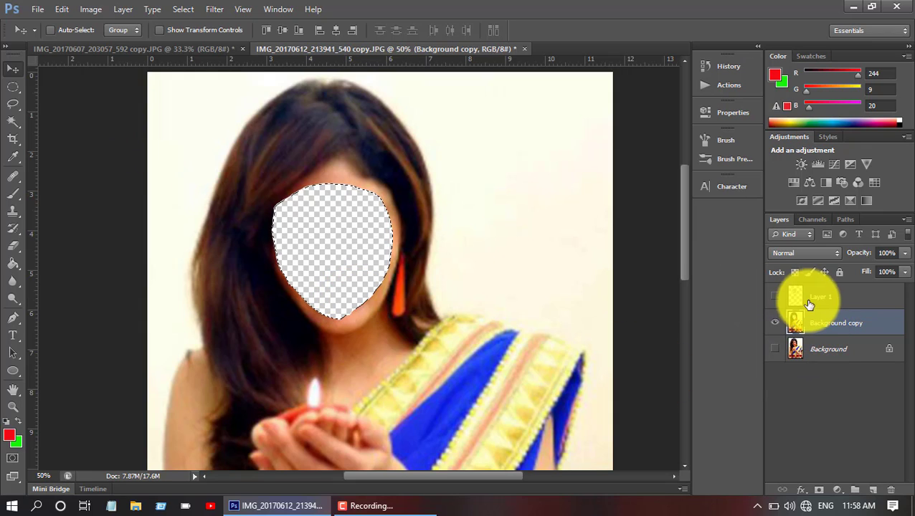
click(775, 297)
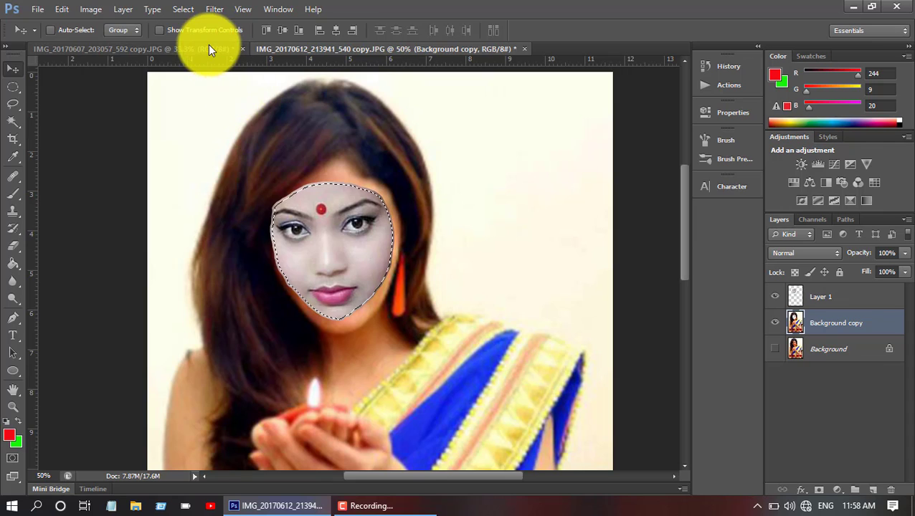
Step: Deselect the face area and auto-blend Layer 1 with Background copy using the Panorama method and Seamless Tones and Colors
click(63, 9)
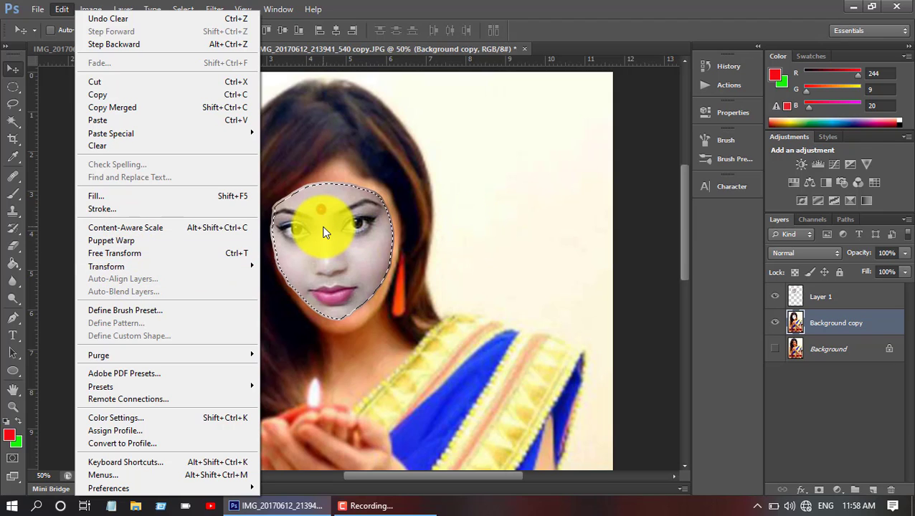
click(398, 184)
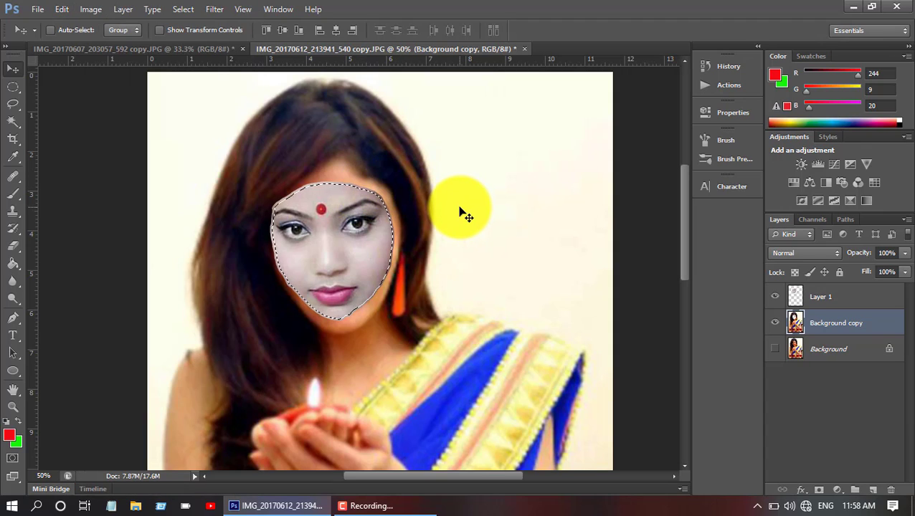
key(ctrl+d)
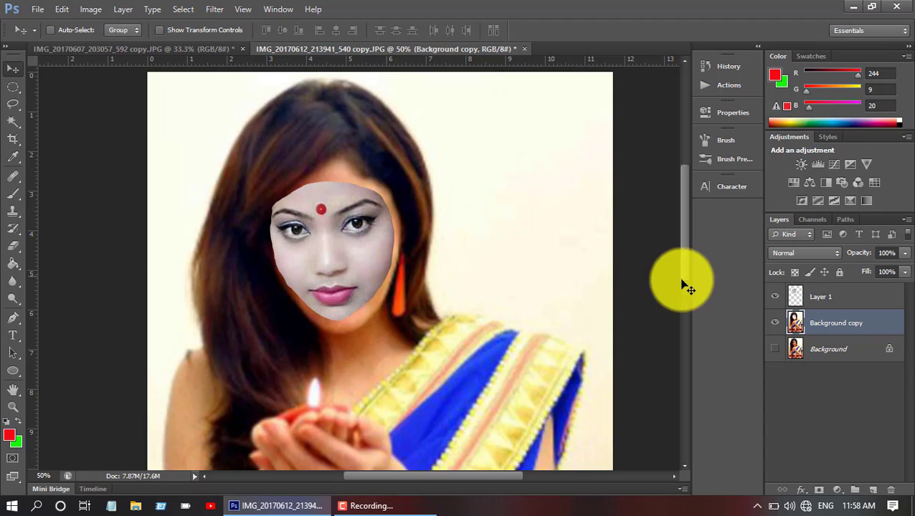
shift+click(841, 296)
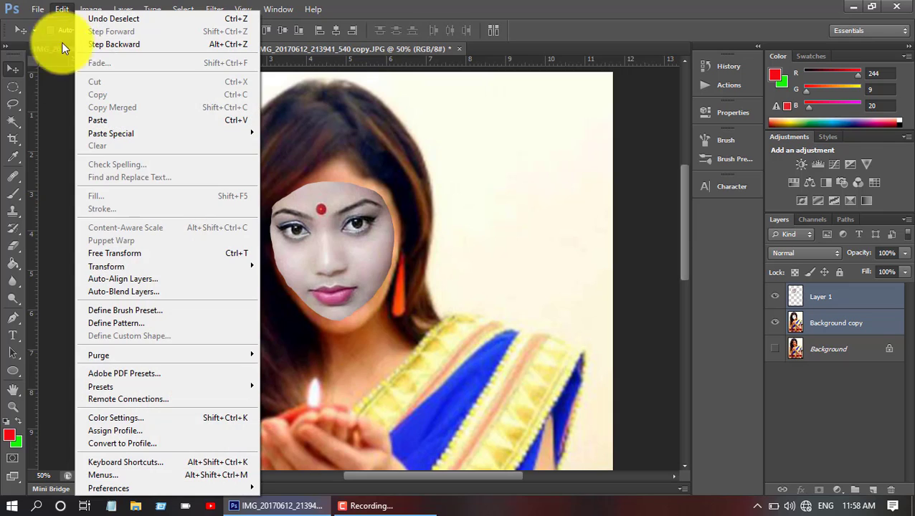
click(106, 290)
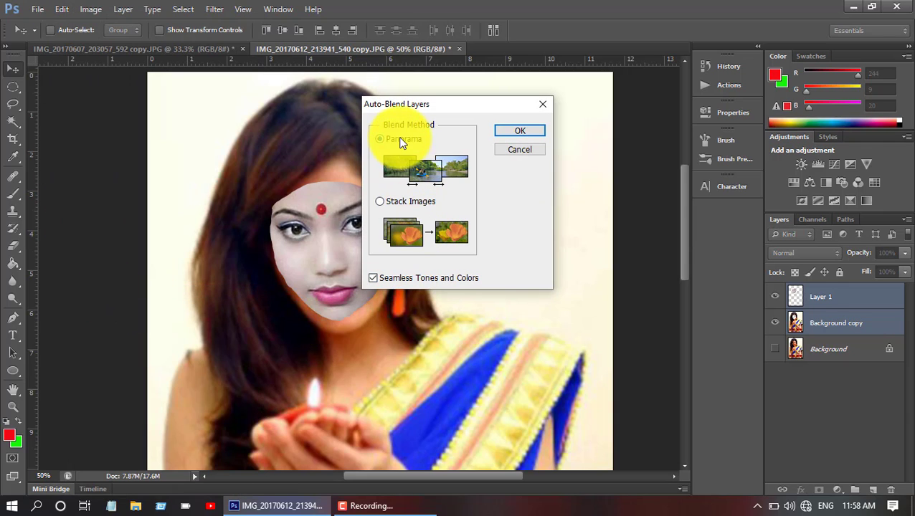
click(521, 133)
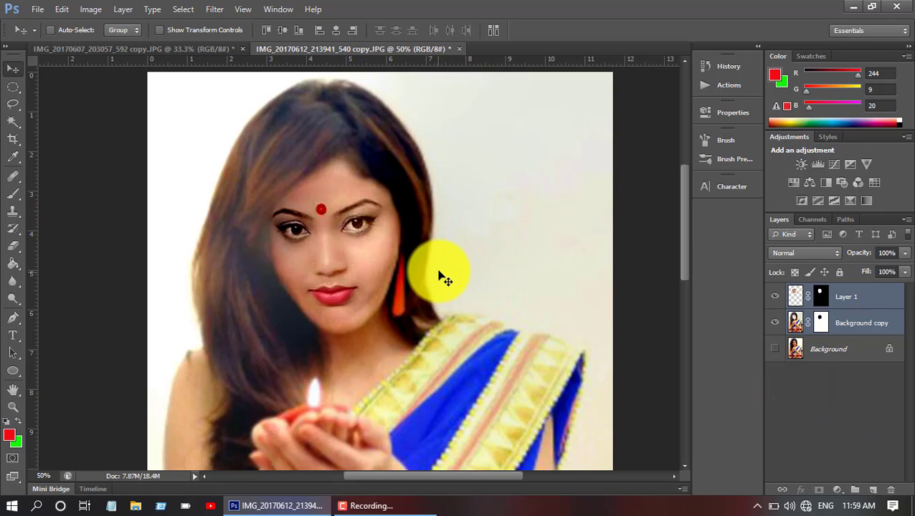
click(13, 407)
key(ctrl+minus)
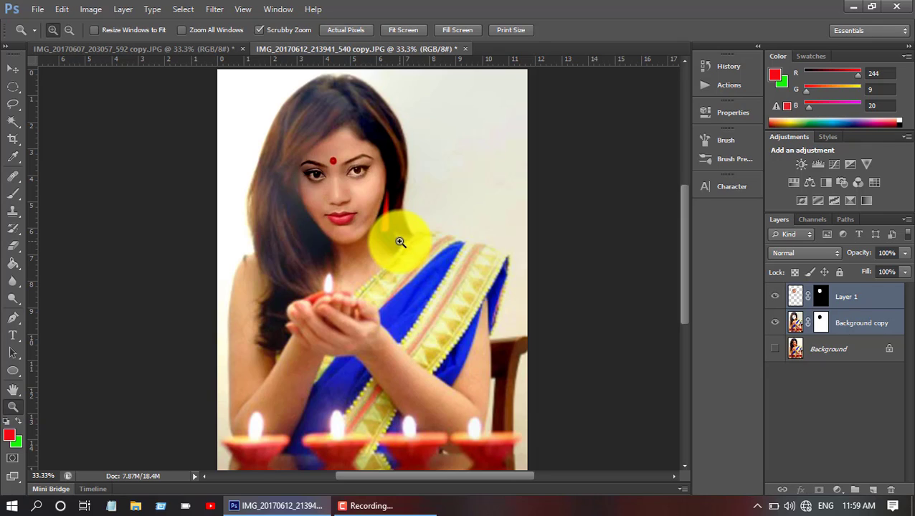
Step: Merge Layer 1, Background copy and the hidden Background into a single layer
right_click(865, 350)
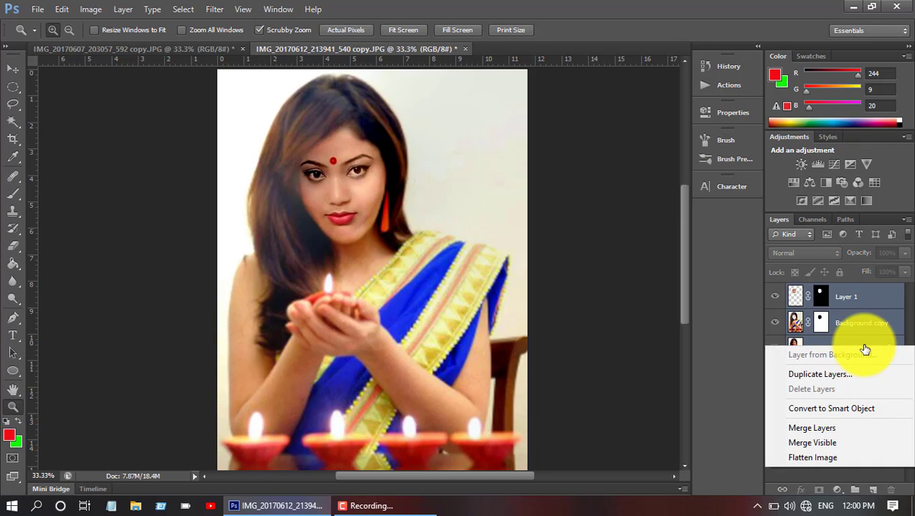
click(847, 426)
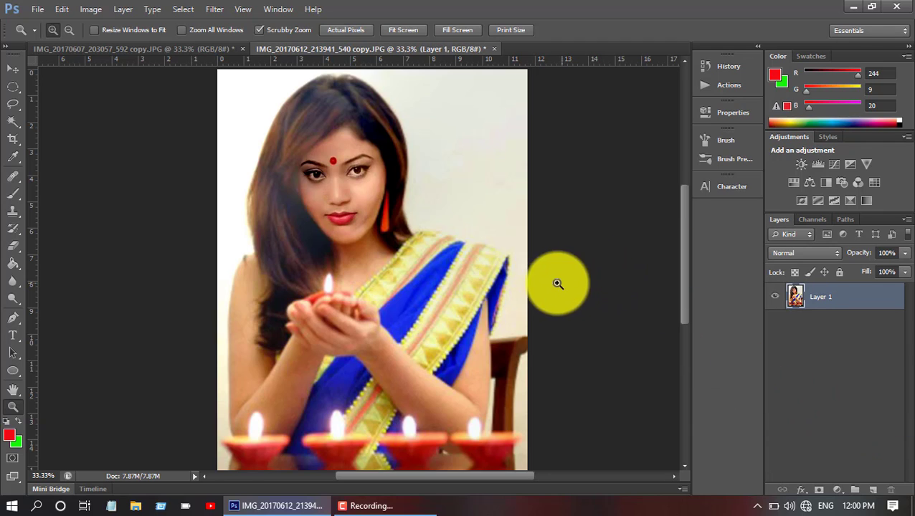
Step: Start saving the merged image as a separate file and name it "new photo"
click(38, 9)
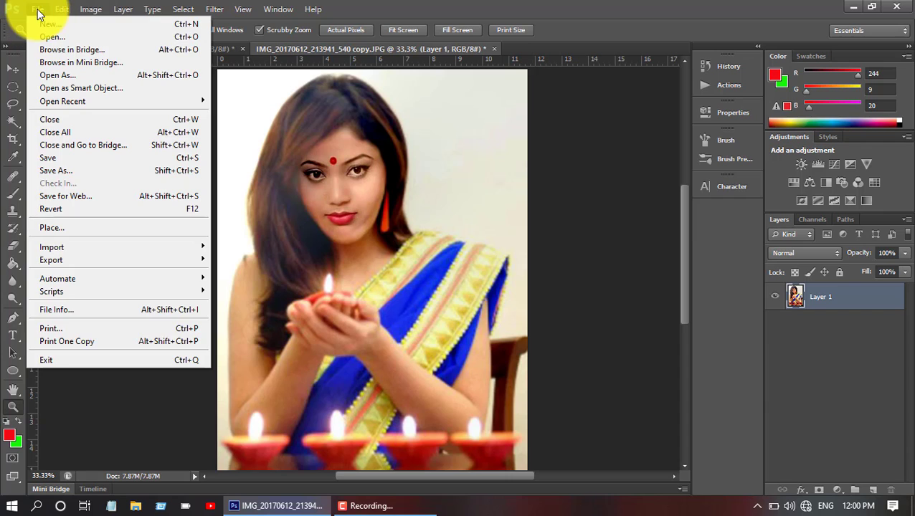
click(71, 170)
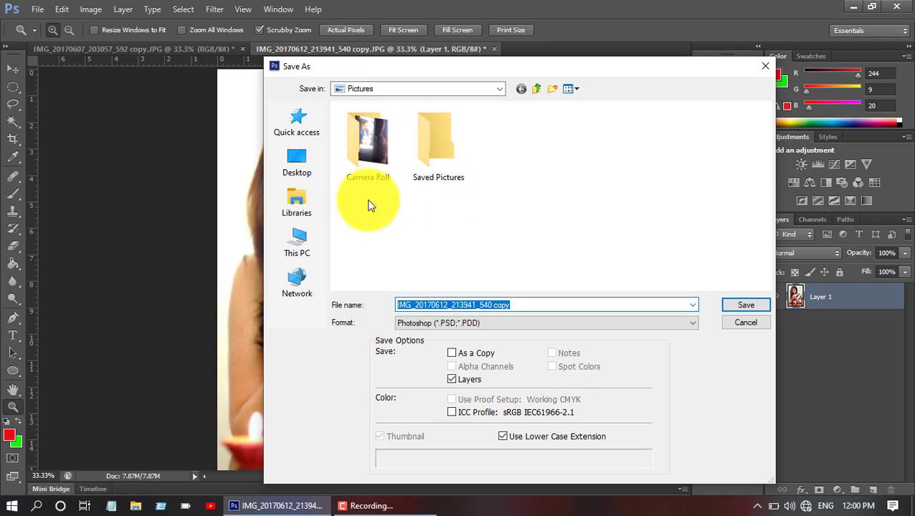
click(530, 309)
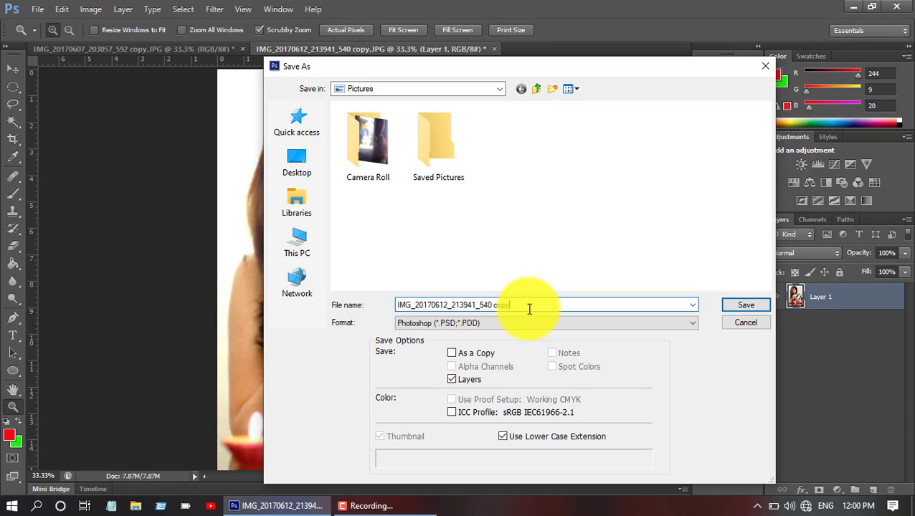
key(BackSpace)
key(BackSpace)
key(BackSpace)
key(BackSpace)
key(BackSpace)
key(BackSpace)
key(BackSpace)
key(BackSpace)
key(BackSpace)
key(BackSpace)
key(BackSpace)
key(BackSpace)
key(BackSpace)
key(BackSpace)
key(BackSpace)
key(BackSpace)
key(BackSpace)
key(BackSpace)
key(BackSpace)
key(BackSpace)
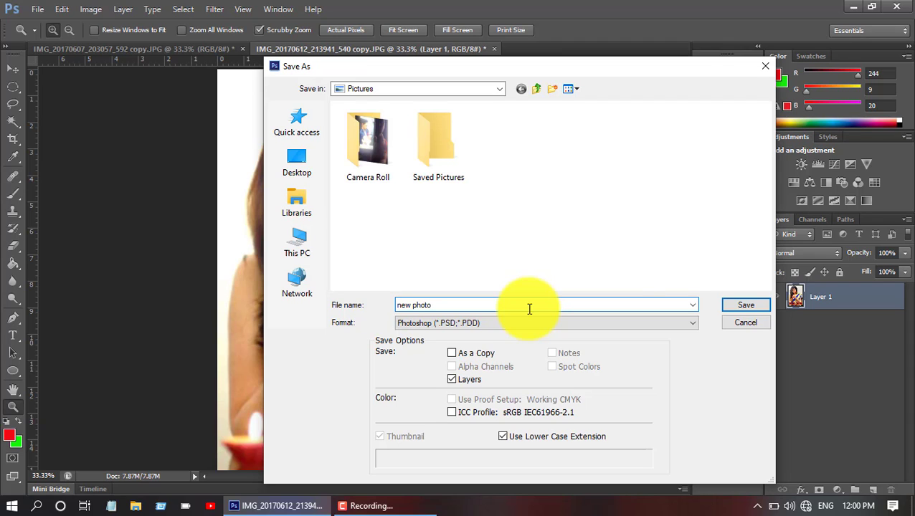
Step: Choose JPEG as the file format and save the image with quality 8 (High) and the Baseline ("Standard") option
click(692, 323)
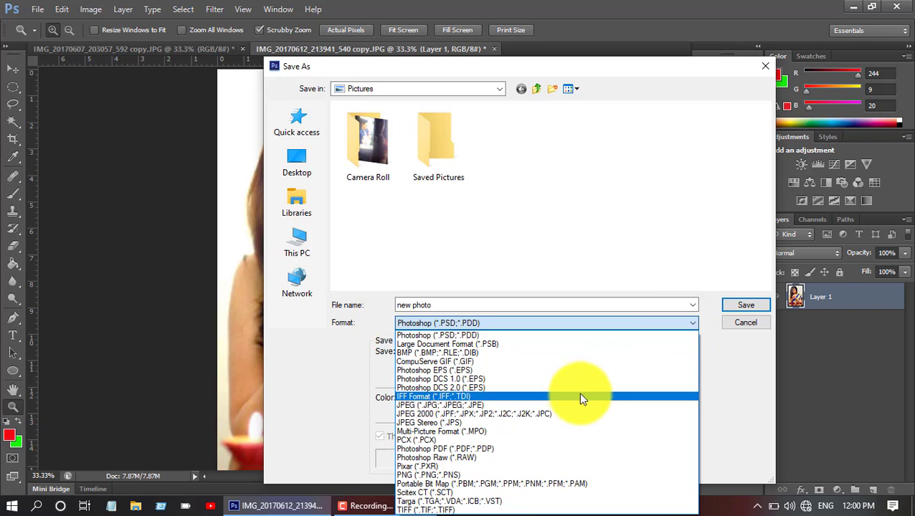
click(574, 404)
click(733, 307)
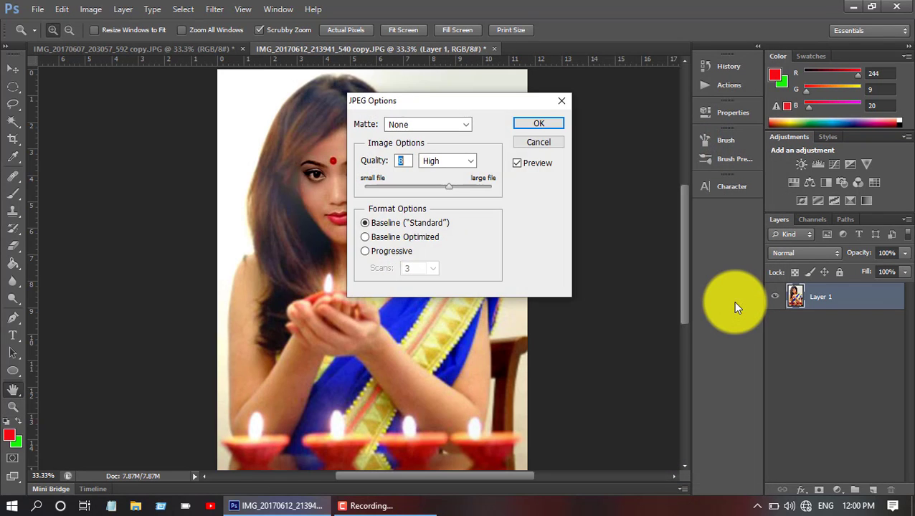
click(531, 123)
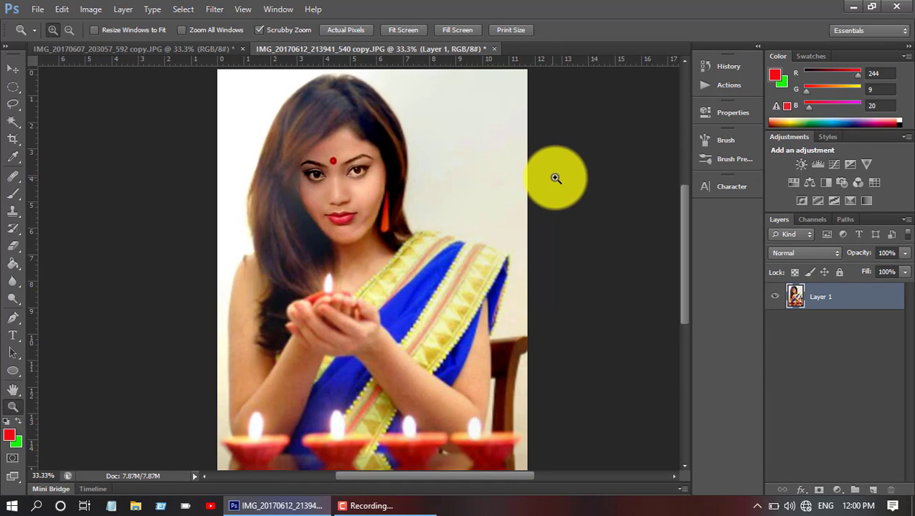
Step: Quit Photoshop without saving changes to the two open source documents
click(907, 6)
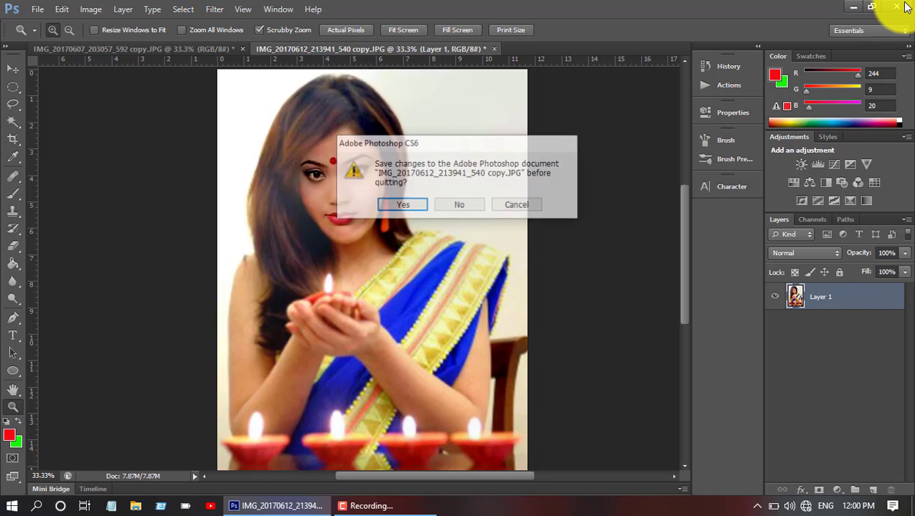
click(478, 201)
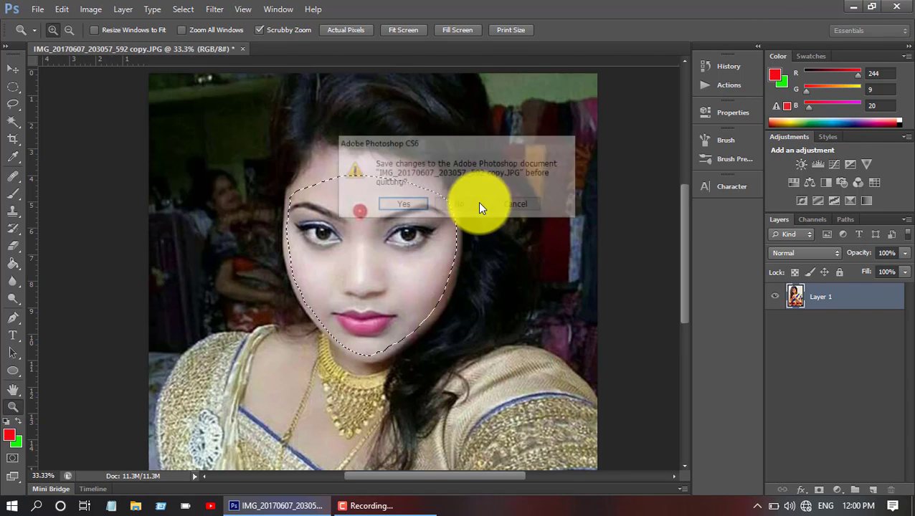
click(513, 205)
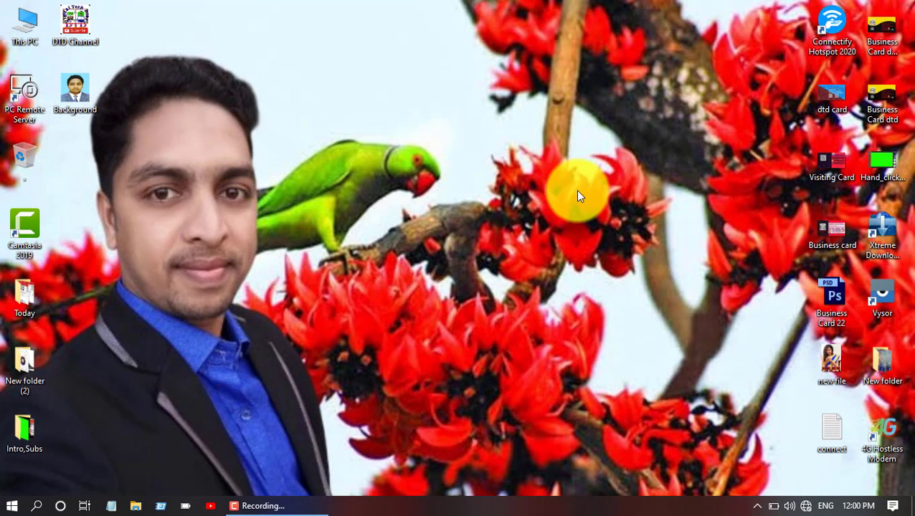
Step: Switch to File Explorer and open the Saved Pictures folder inside Pictures to check the exported "new photo" file
double_click(37, 29)
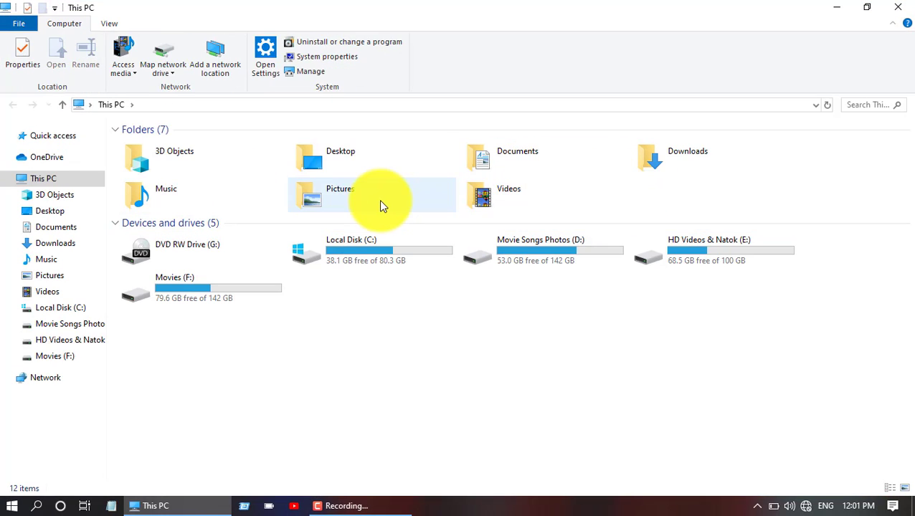
double_click(378, 206)
ctrl+scroll(415, 220, up, 2)
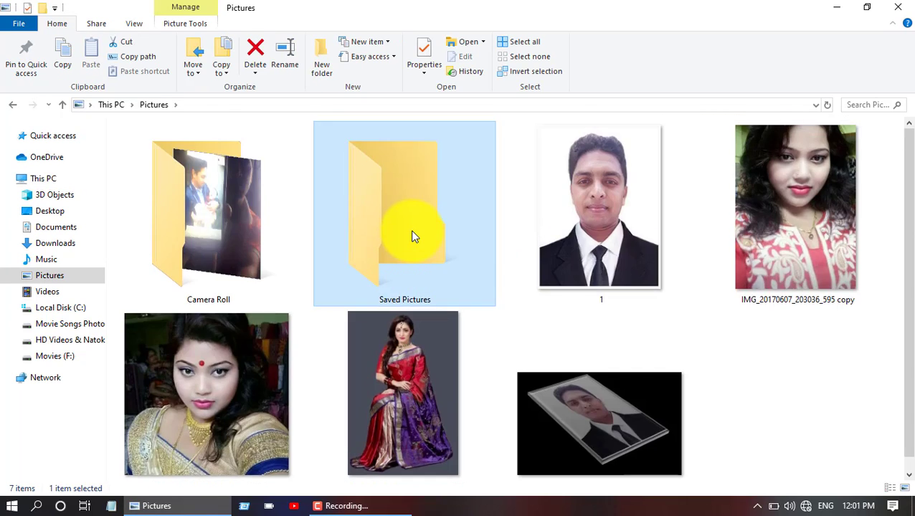
double_click(413, 238)
ctrl+scroll(260, 217, up, 3)
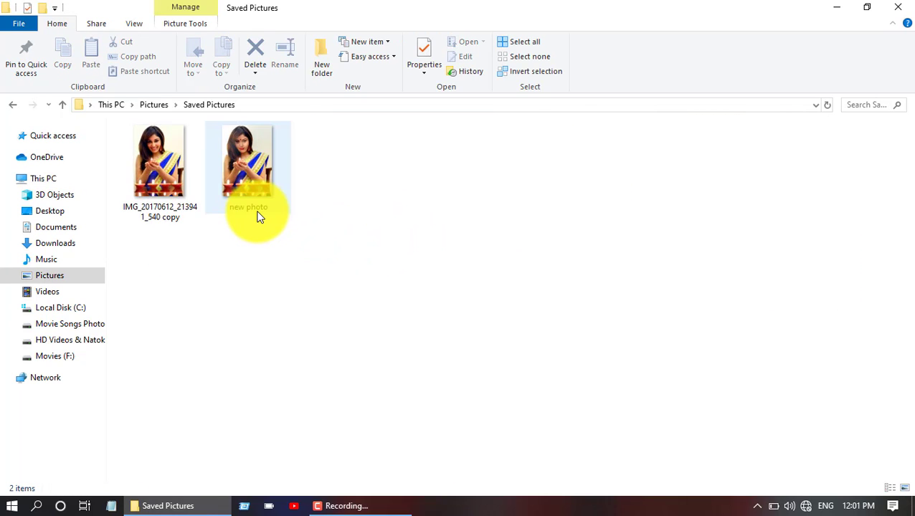